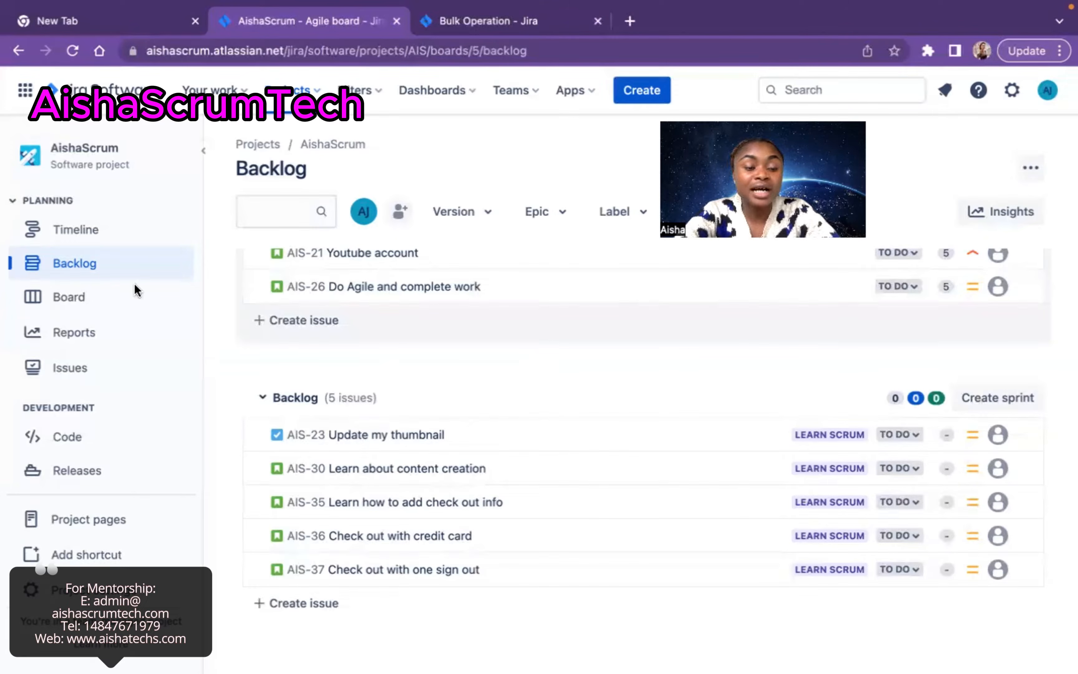
Open the AishaScrum project's issue list and add a Parent filter to it.
{"action": "left_click", "coordinate": [80, 364]}
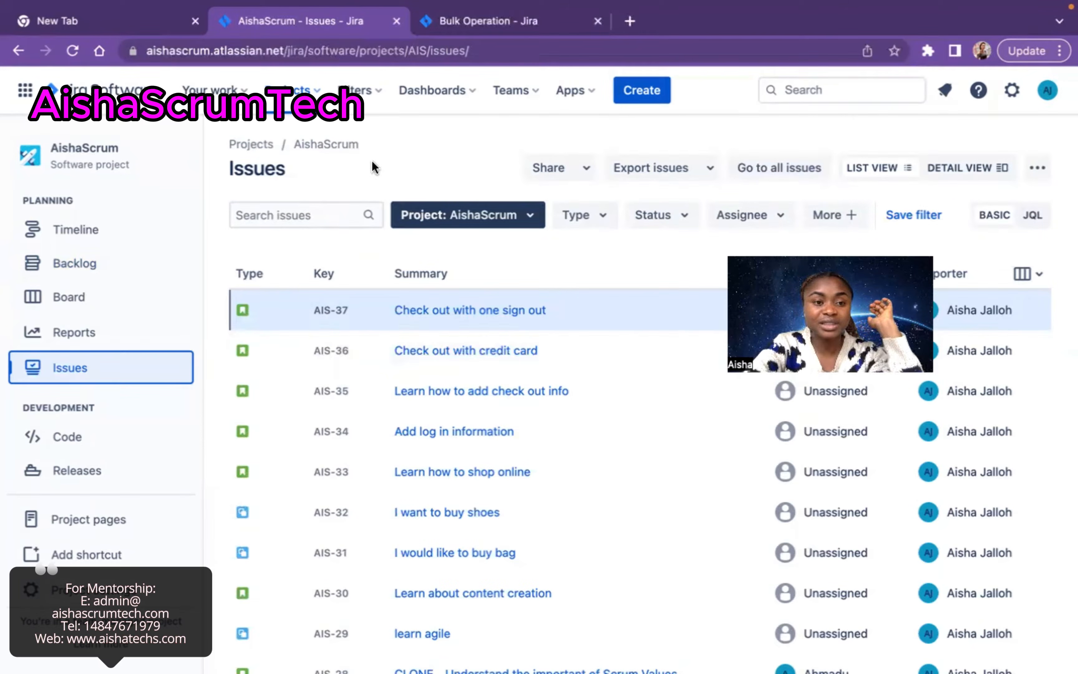
{"action": "left_click", "coordinate": [851, 218]}
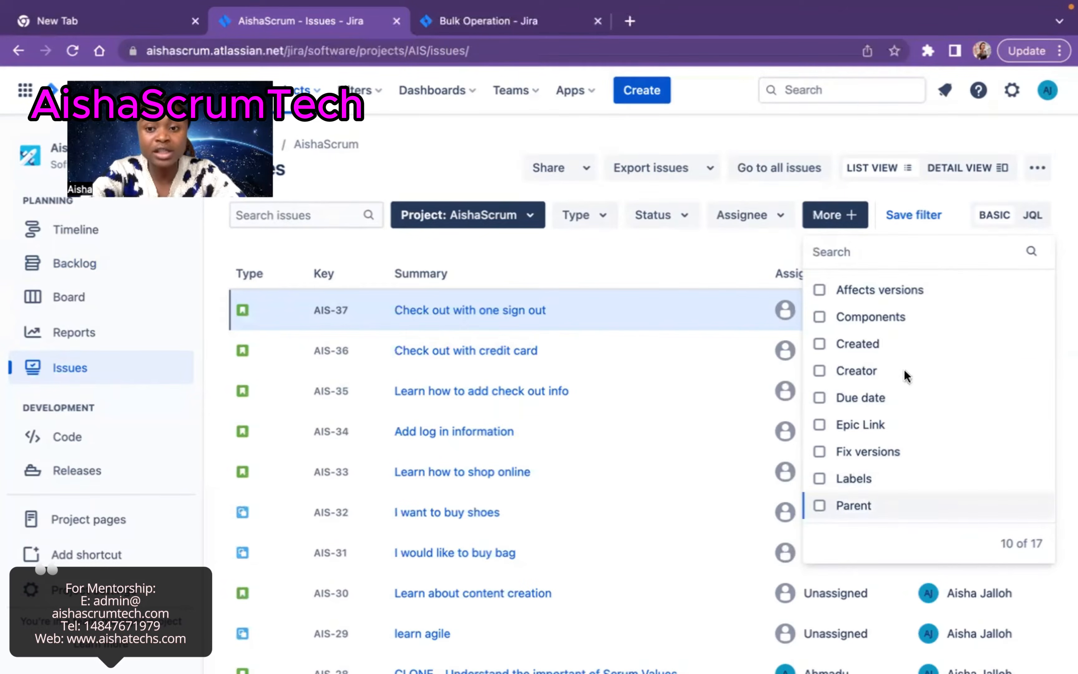
{"action": "type", "text": "pa"}
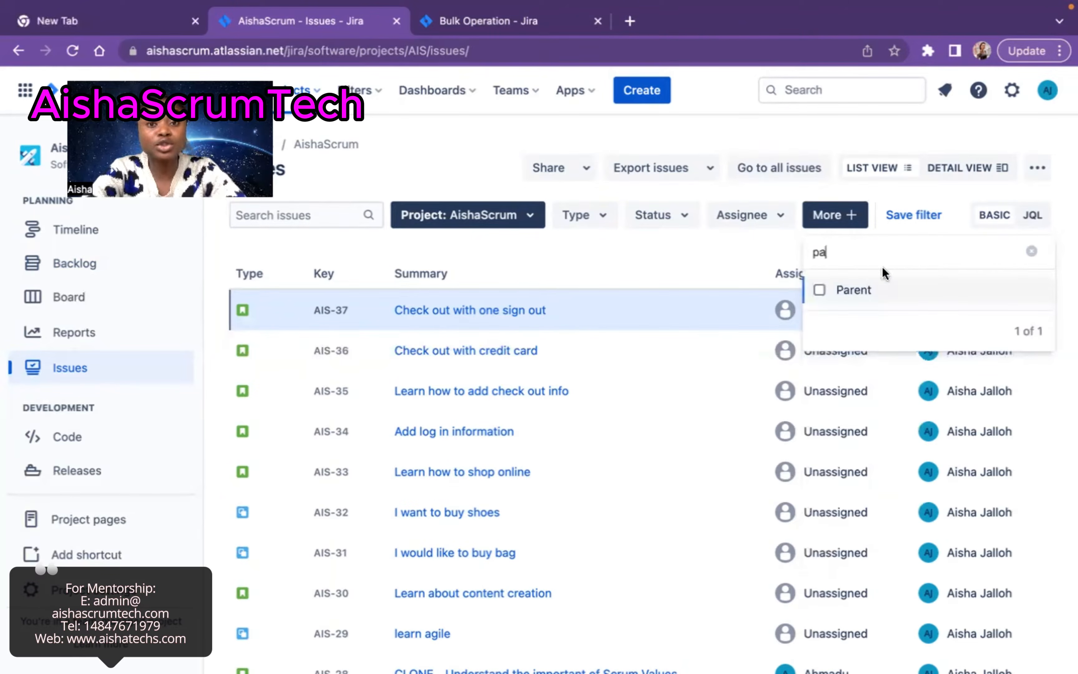
{"action": "left_click", "coordinate": [820, 290]}
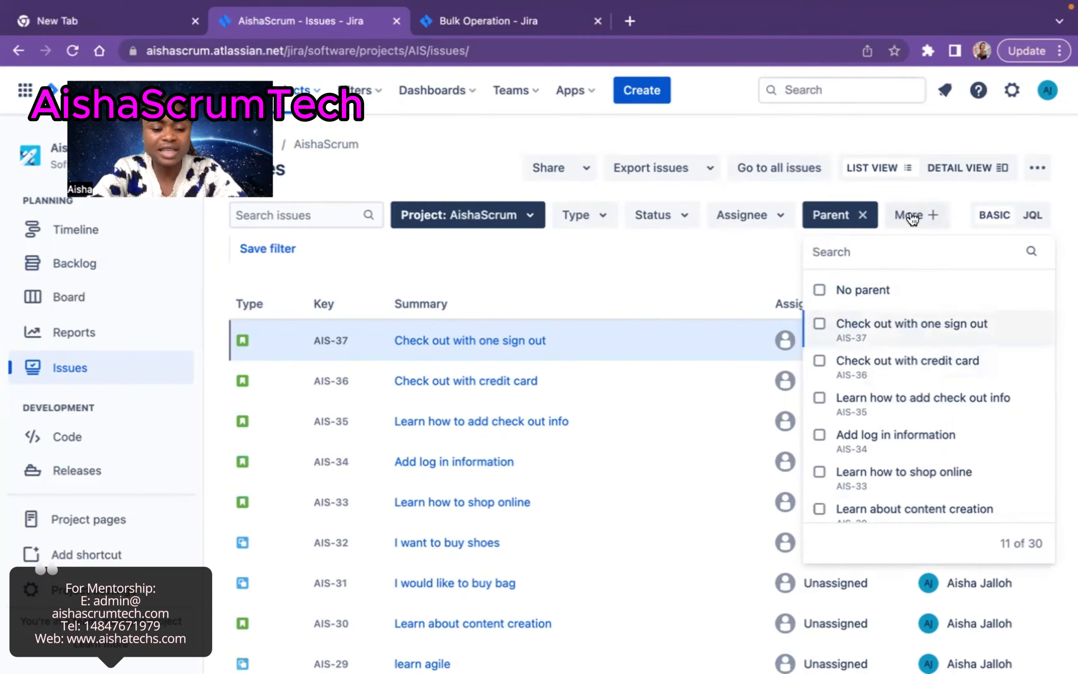
Search the parent options for "learn" and filter the issues by the parent Learn Scrum (AIS-1).
{"action": "type", "text": "learn"}
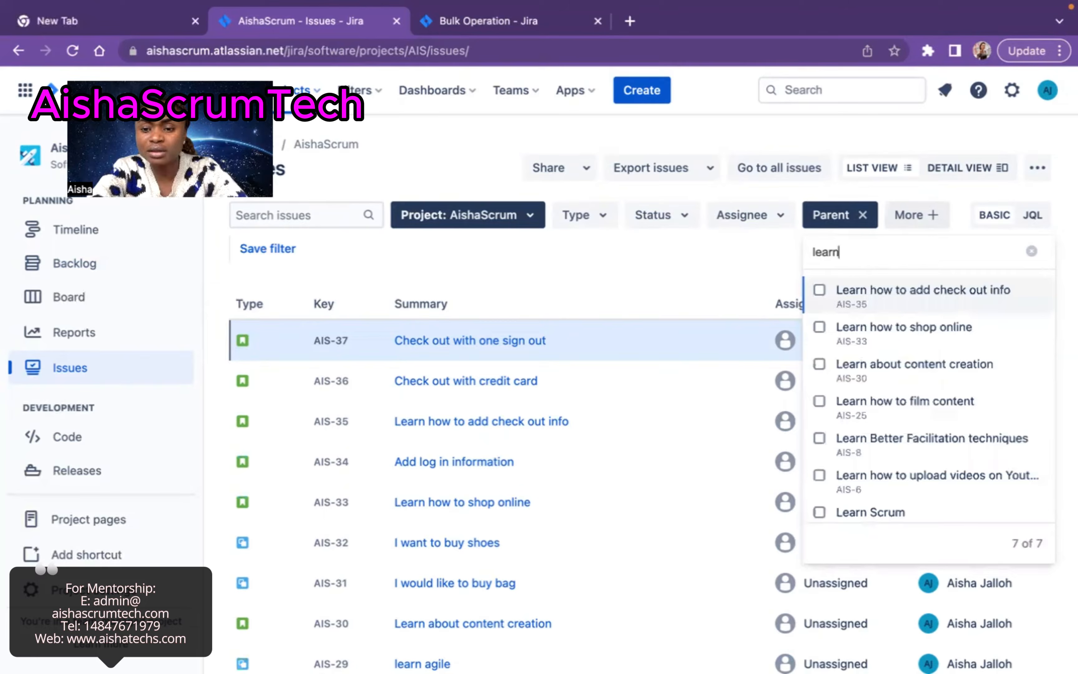
{"action": "scroll", "coordinate": [958, 370], "scroll_direction": "down", "scroll_amount": 1}
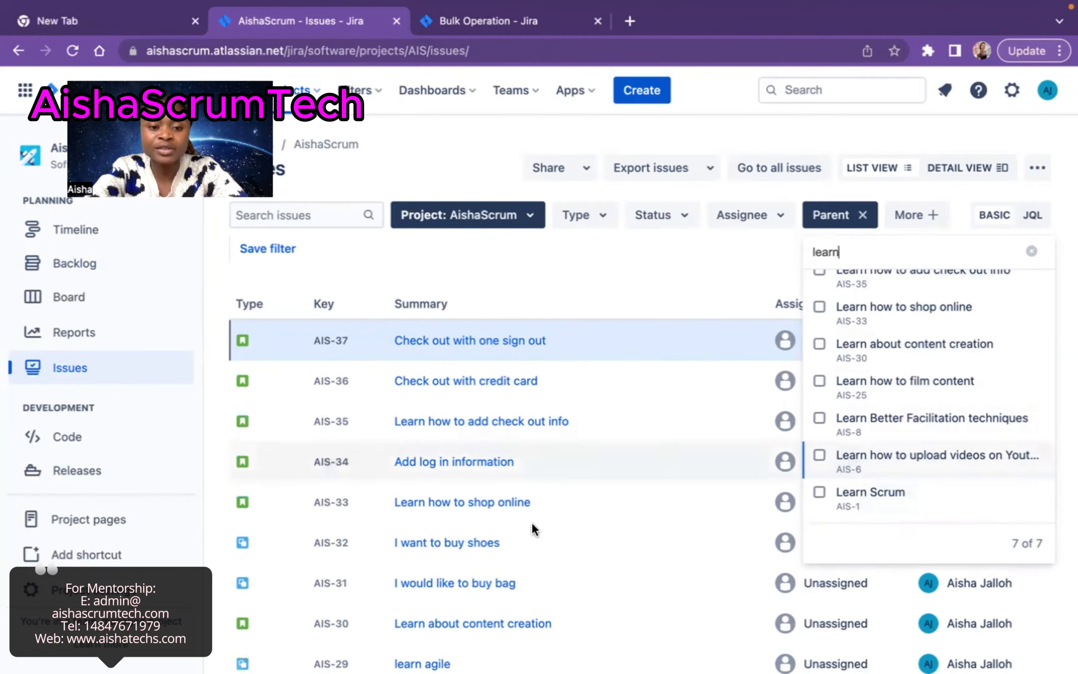
{"action": "scroll", "coordinate": [535, 530], "scroll_direction": "down", "scroll_amount": 20}
{"action": "scroll", "coordinate": [535, 529], "scroll_direction": "up", "scroll_amount": 20}
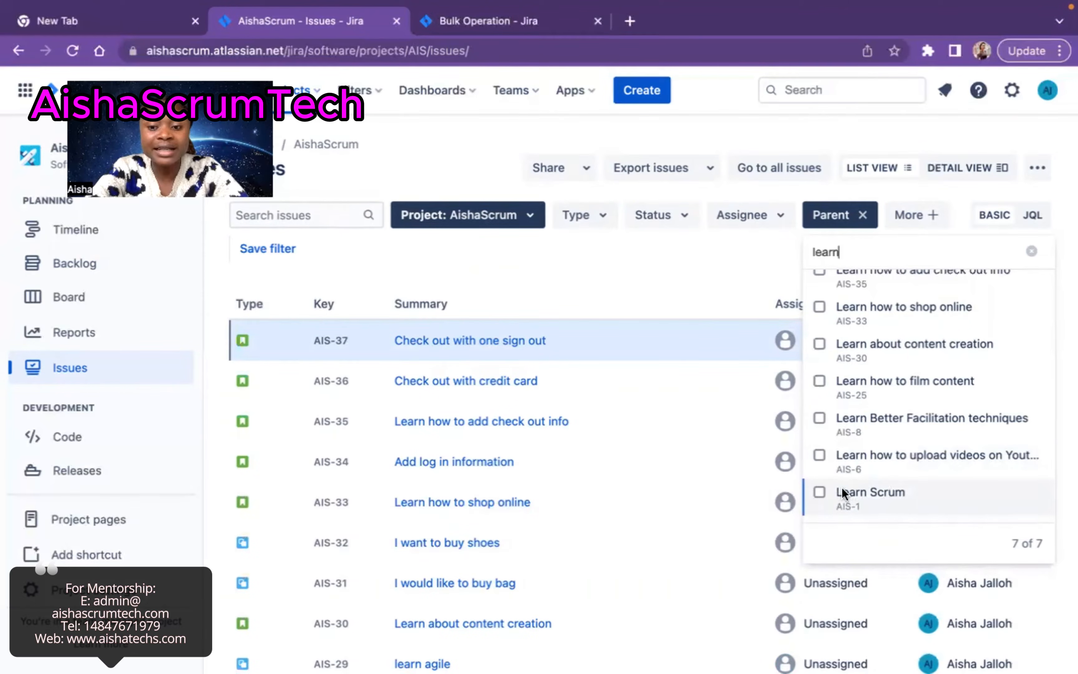
{"action": "left_click", "coordinate": [819, 492]}
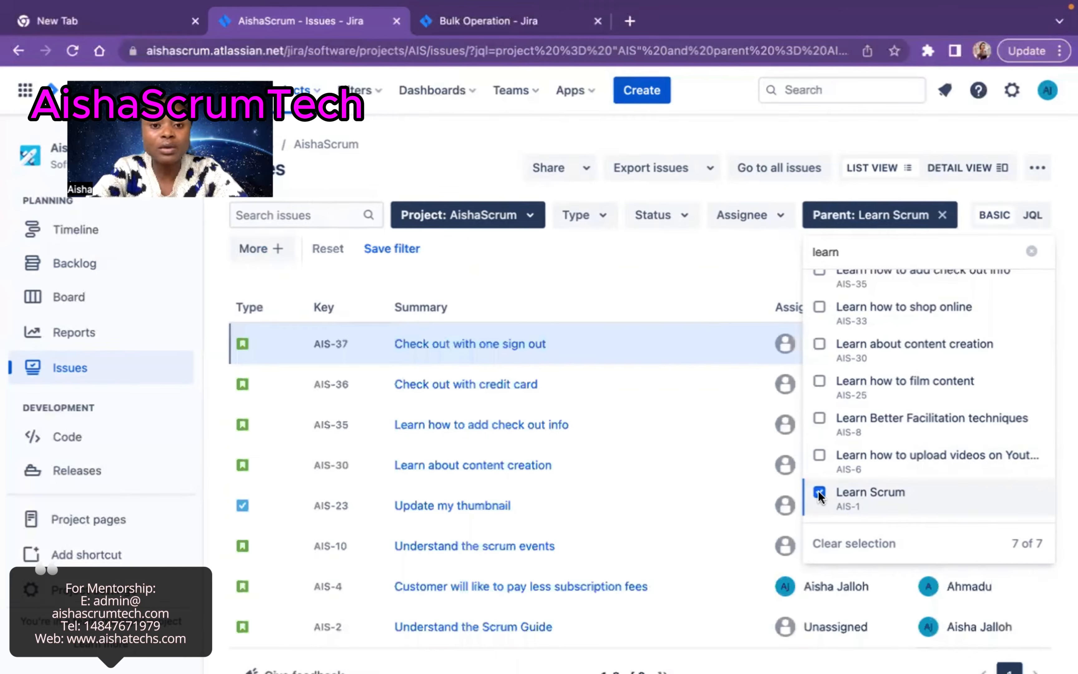
{"action": "left_click", "coordinate": [653, 279]}
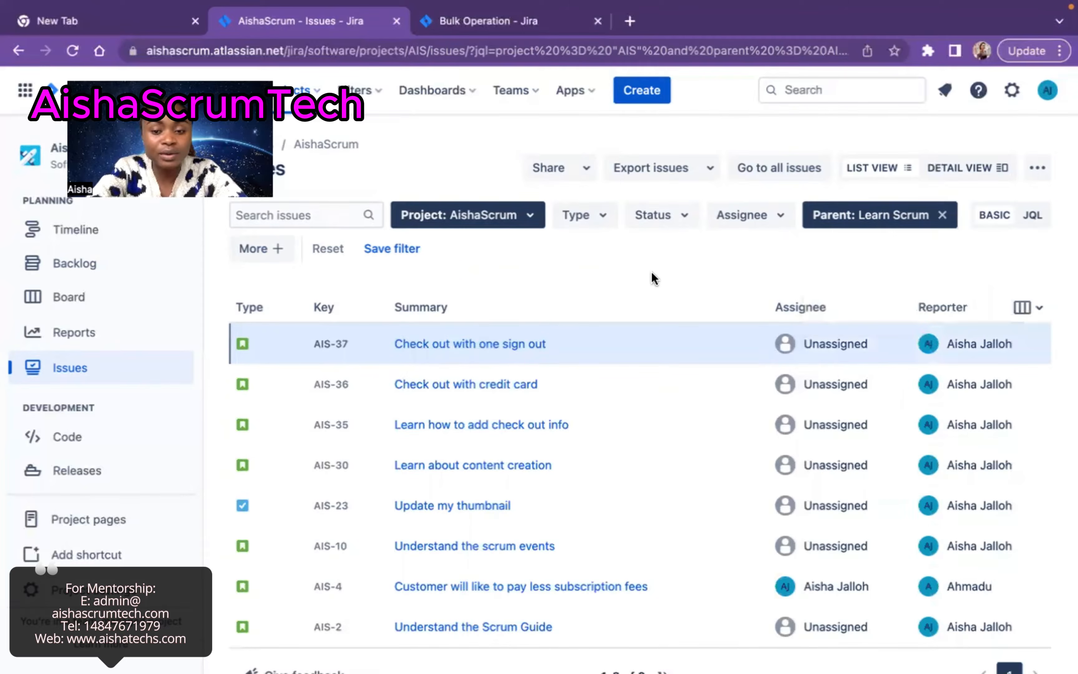
{"action": "scroll", "coordinate": [621, 500], "scroll_direction": "down", "scroll_amount": 1}
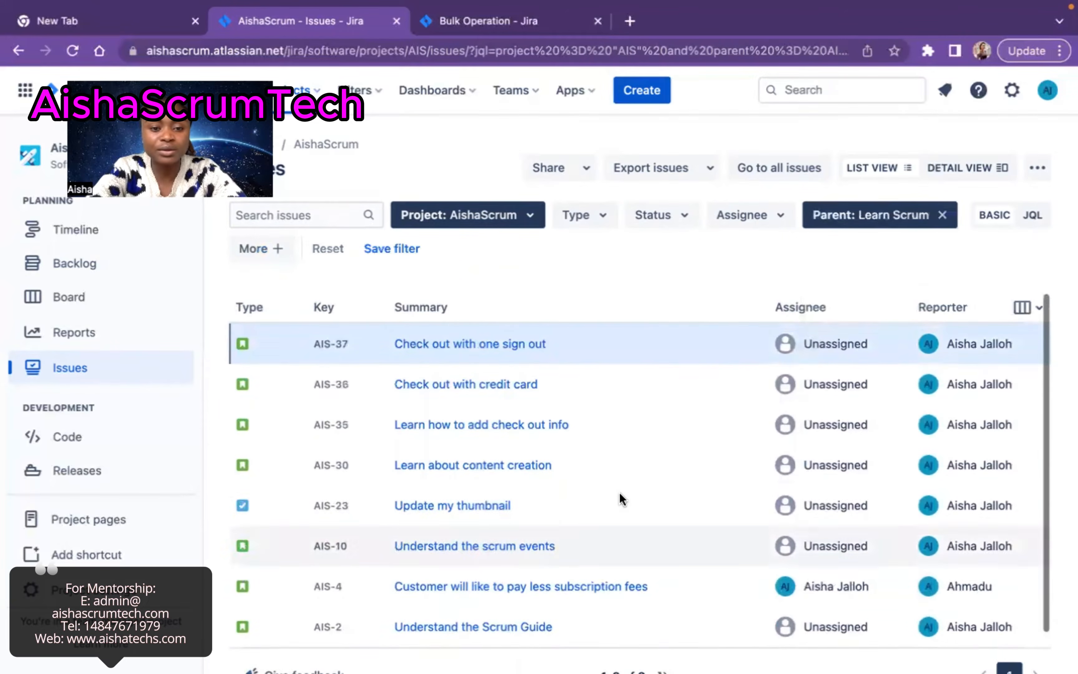
{"action": "scroll", "coordinate": [709, 517], "scroll_direction": "right", "scroll_amount": 3}
{"action": "scroll", "coordinate": [709, 517], "scroll_direction": "left", "scroll_amount": 3}
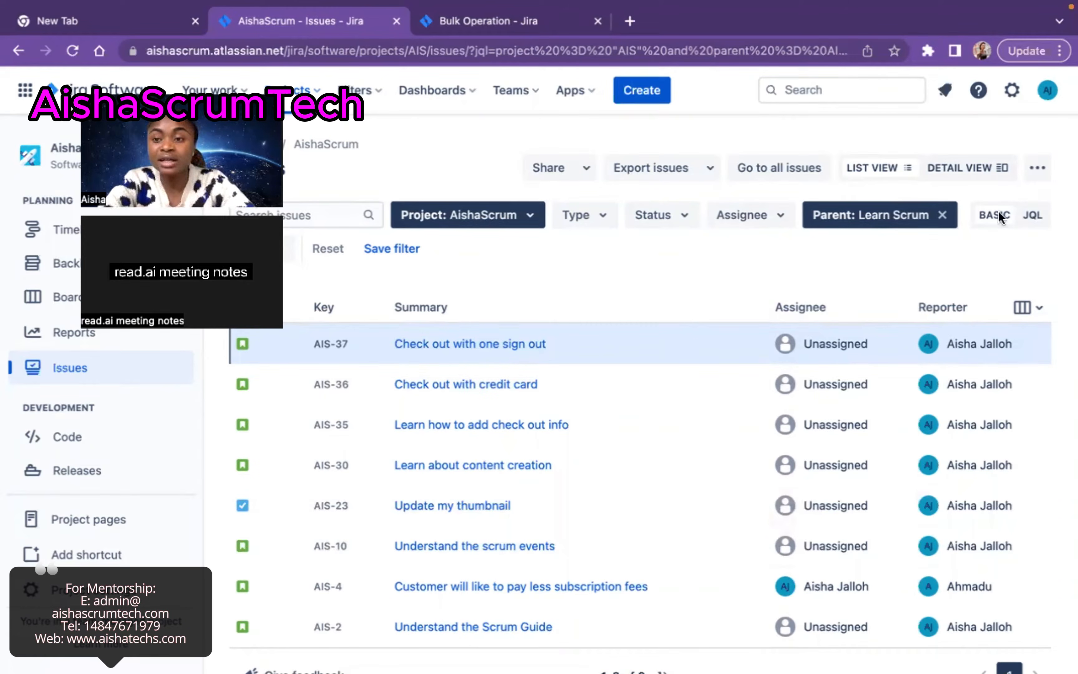
Start a bulk change for all issues in the filtered list.
{"action": "left_click", "coordinate": [1039, 167]}
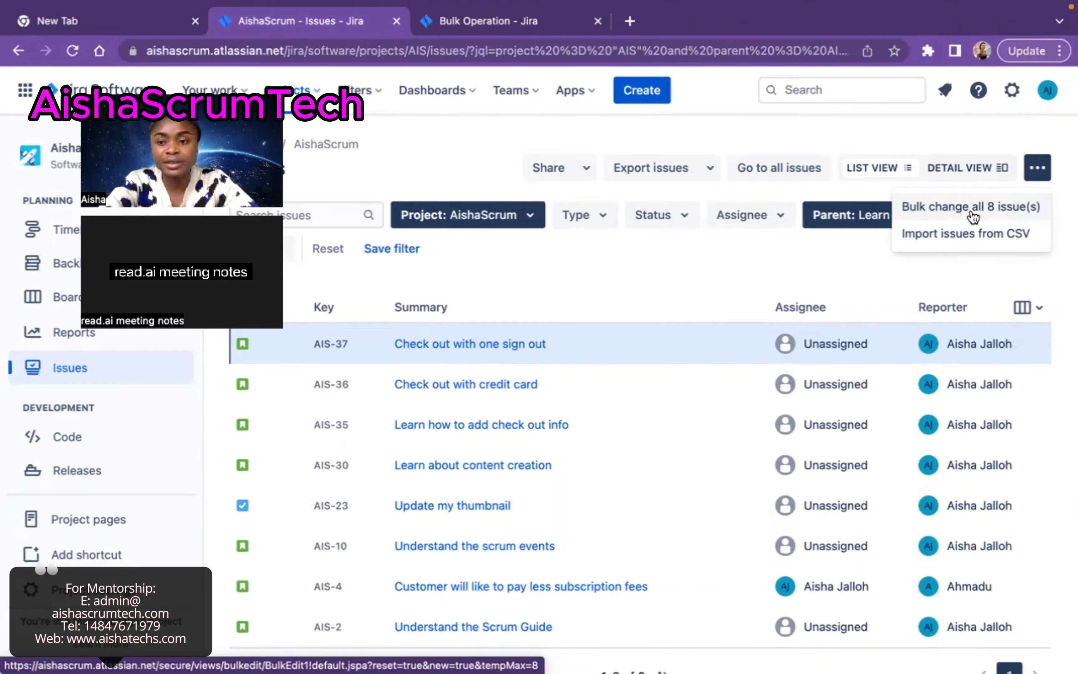
{"action": "left_click", "coordinate": [956, 212]}
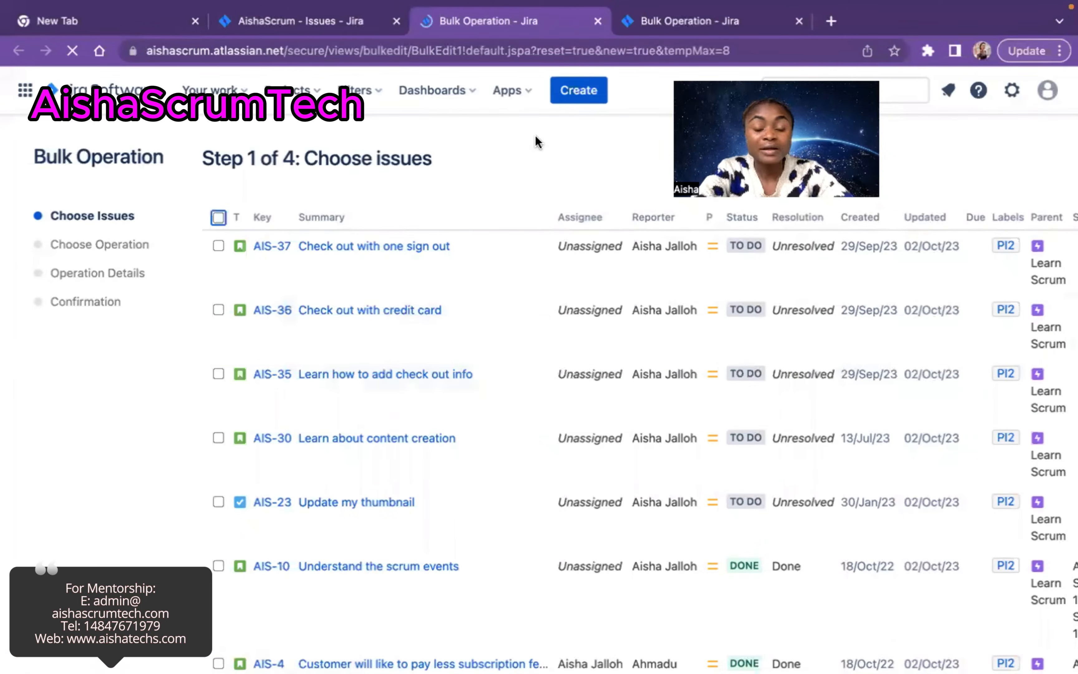
{"action": "scroll", "coordinate": [409, 377], "scroll_direction": "down", "scroll_amount": 5}
{"action": "scroll", "coordinate": [409, 377], "scroll_direction": "up", "scroll_amount": 5}
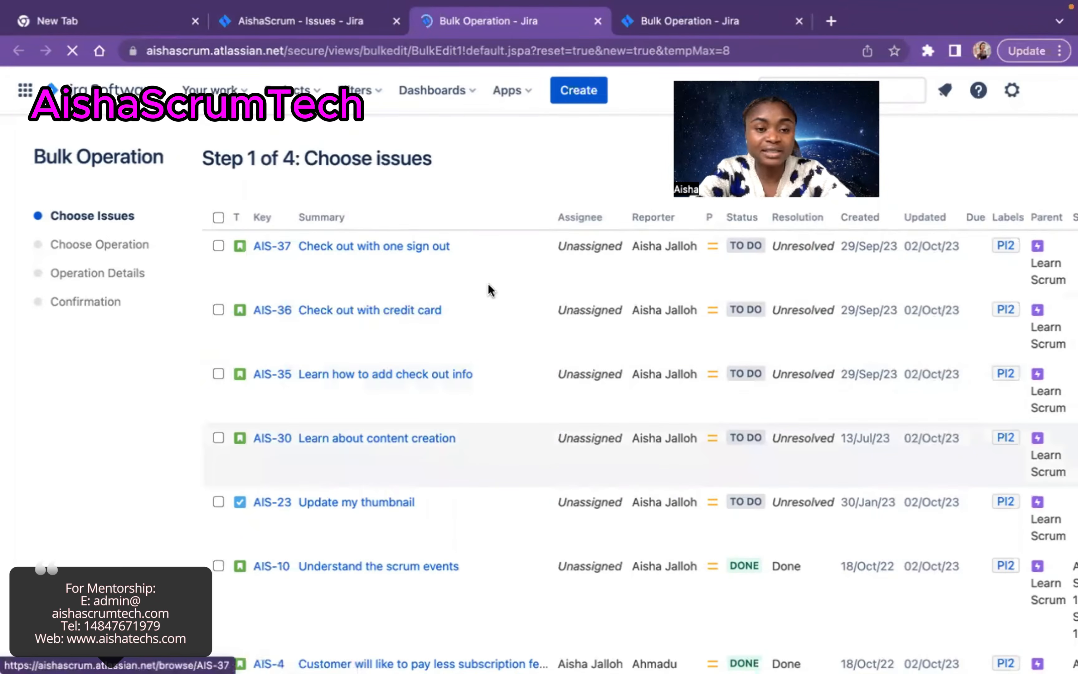
Include every listed issue in the bulk operation and choose Edit Issues as the bulk action.
{"action": "left_click", "coordinate": [219, 218]}
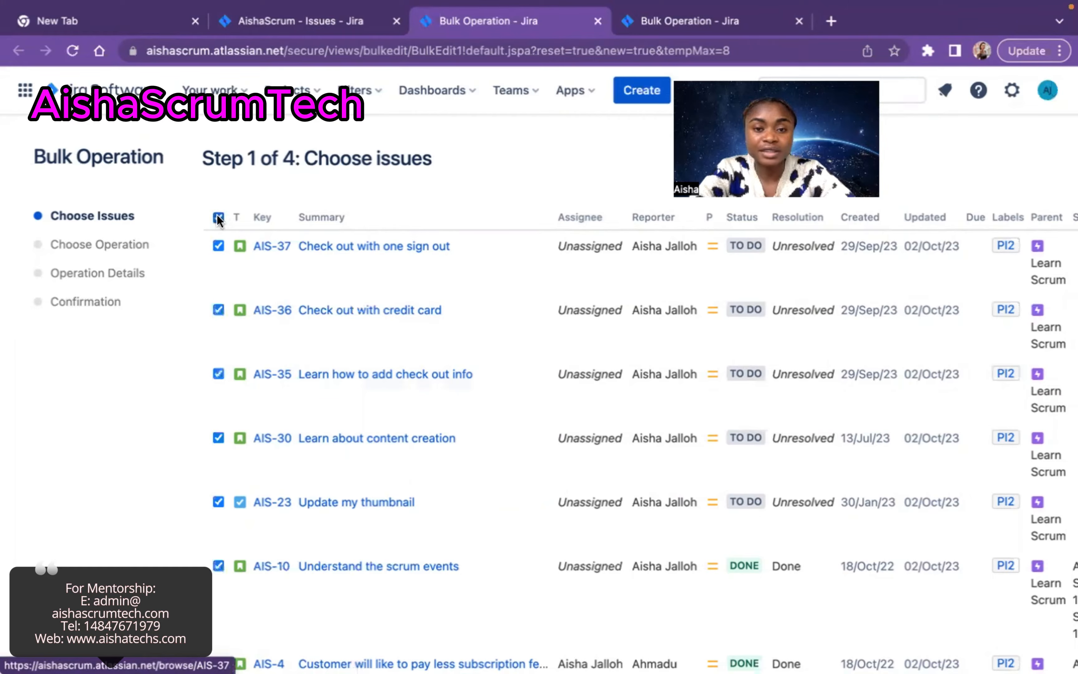
{"action": "scroll", "coordinate": [556, 160], "scroll_direction": "down", "scroll_amount": 5}
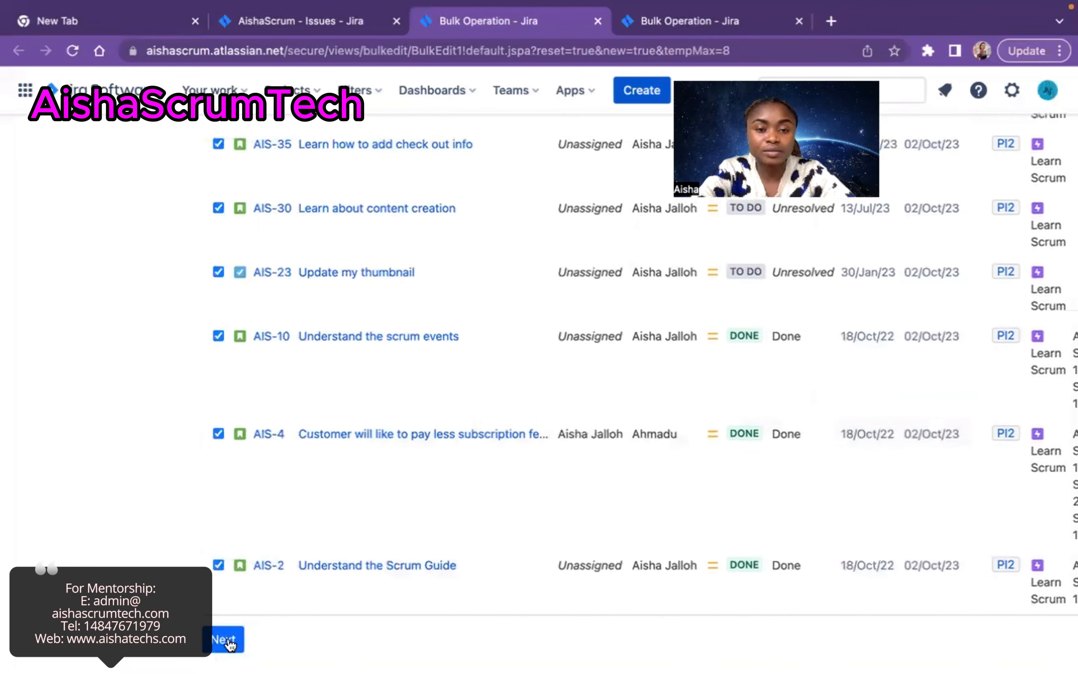
{"action": "left_click", "coordinate": [227, 642]}
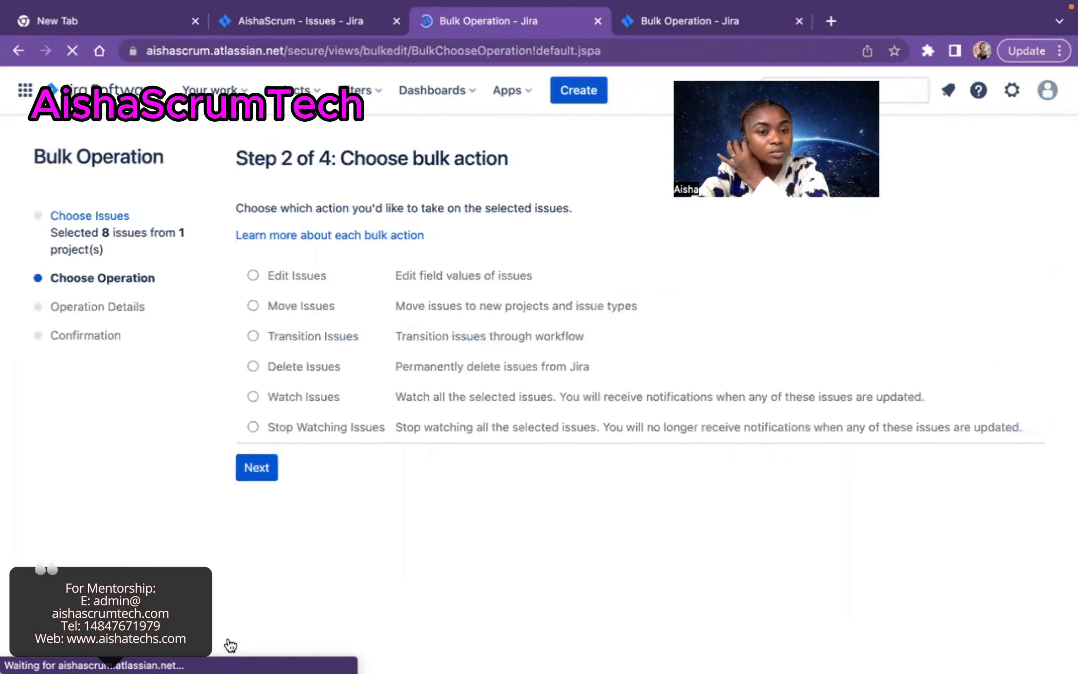
{"action": "left_click", "coordinate": [252, 275]}
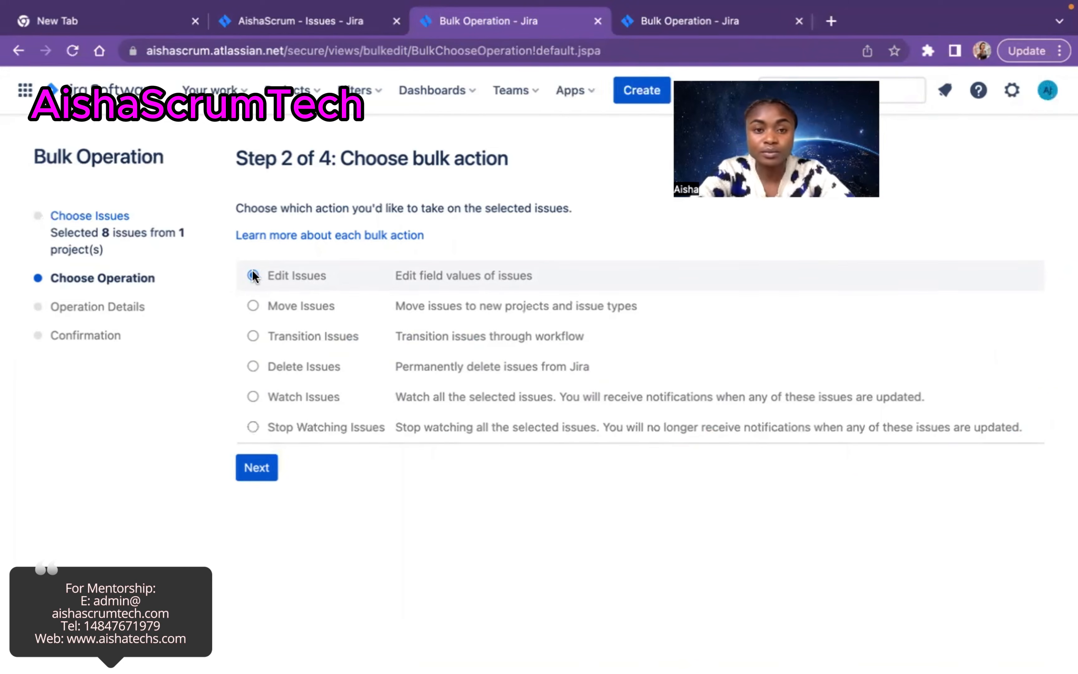
{"action": "left_click", "coordinate": [256, 470]}
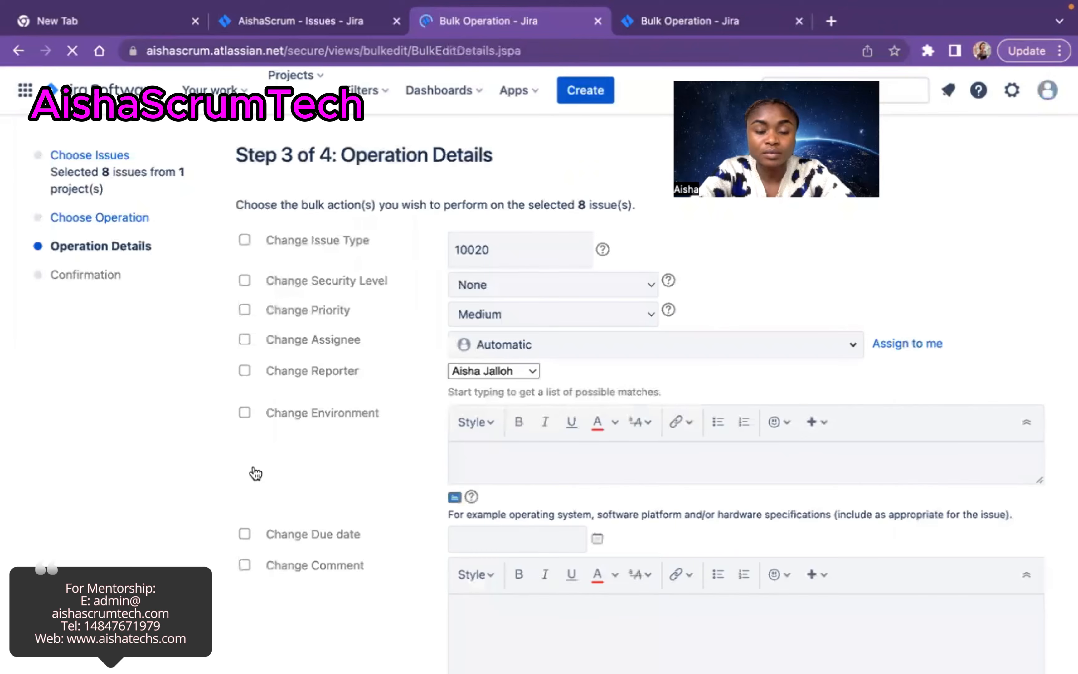
Enable Change Parent with Online Shopping (AIS-3) as the new parent and proceed to the confirmation stage.
{"action": "scroll", "coordinate": [664, 490], "scroll_direction": "down", "scroll_amount": 4}
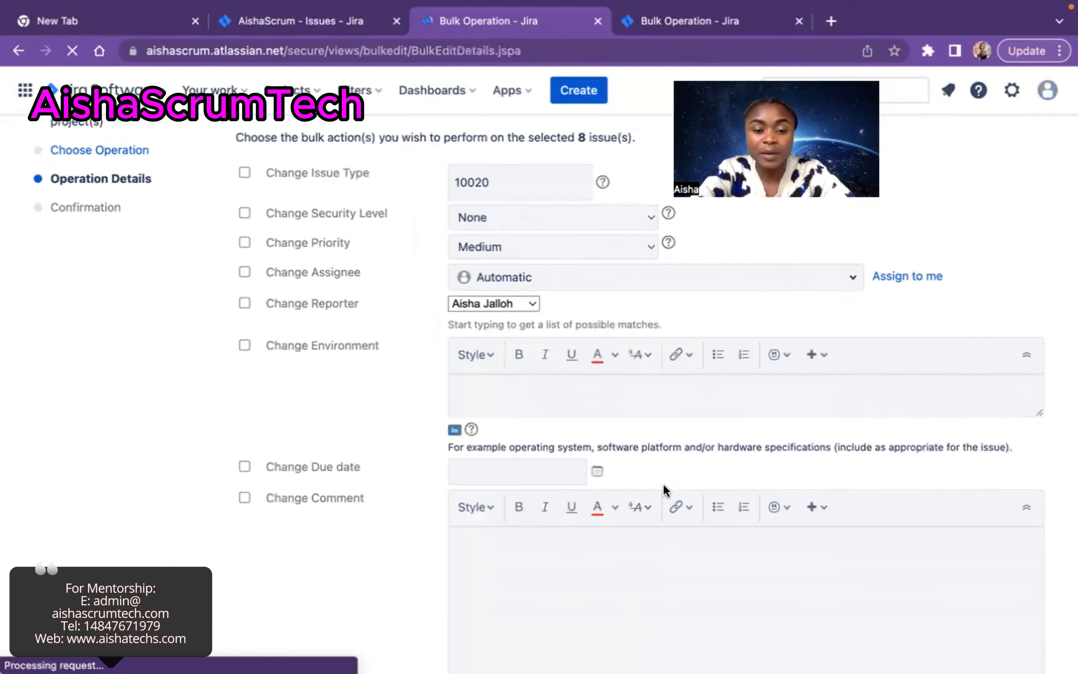
{"action": "scroll", "coordinate": [664, 490], "scroll_direction": "down", "scroll_amount": 6}
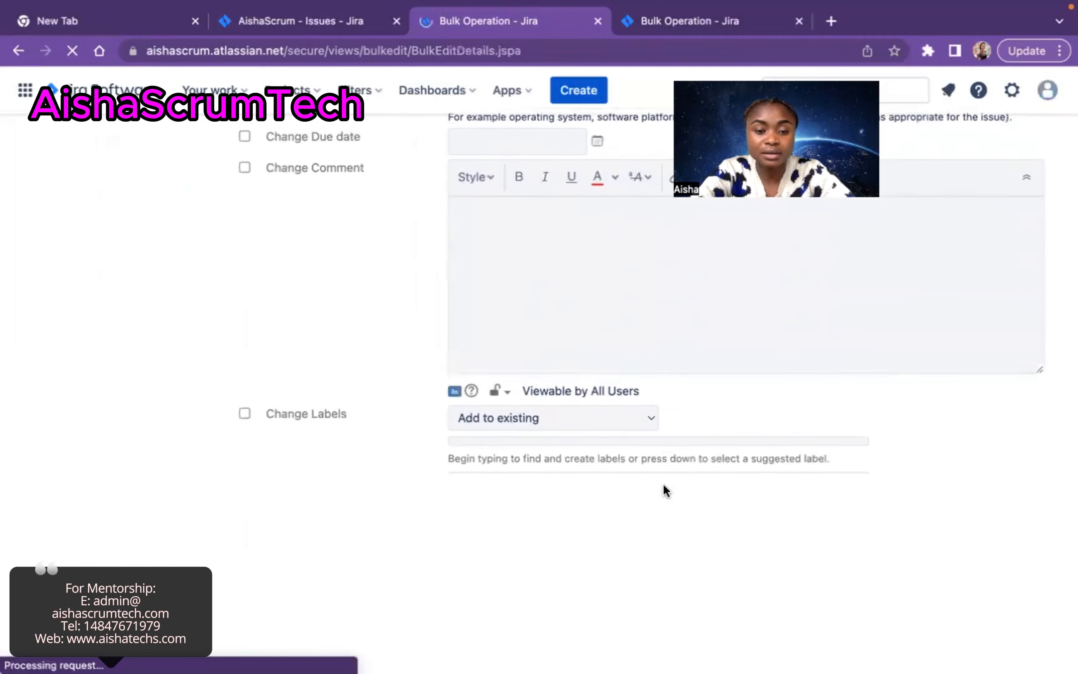
{"action": "scroll", "coordinate": [664, 486], "scroll_direction": "down", "scroll_amount": 2}
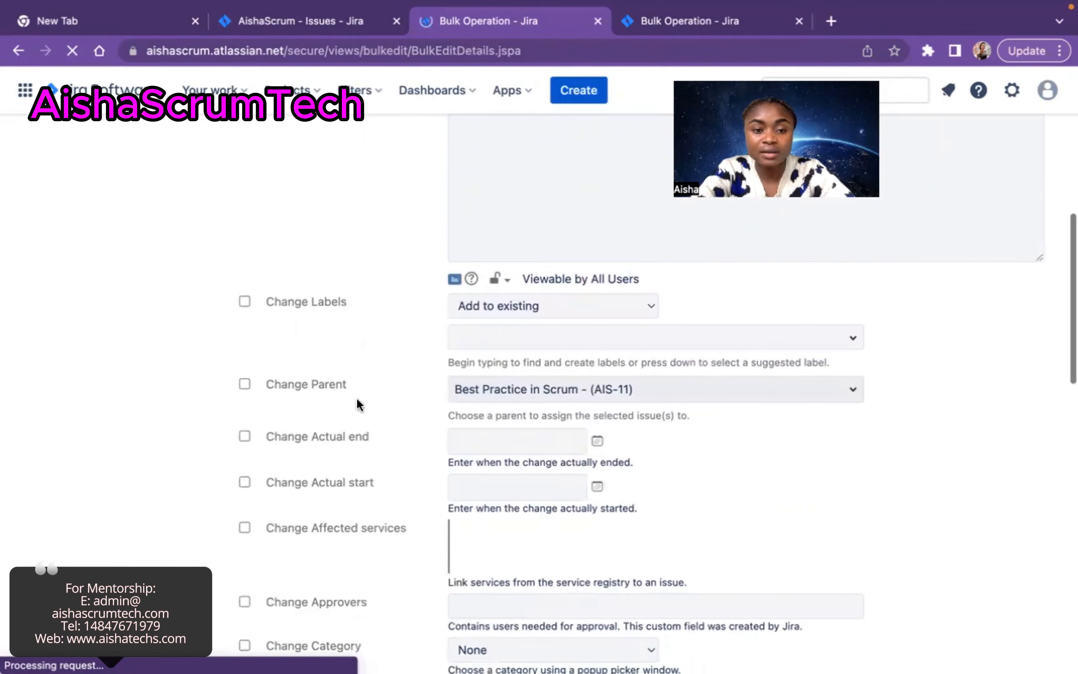
{"action": "left_click", "coordinate": [244, 384]}
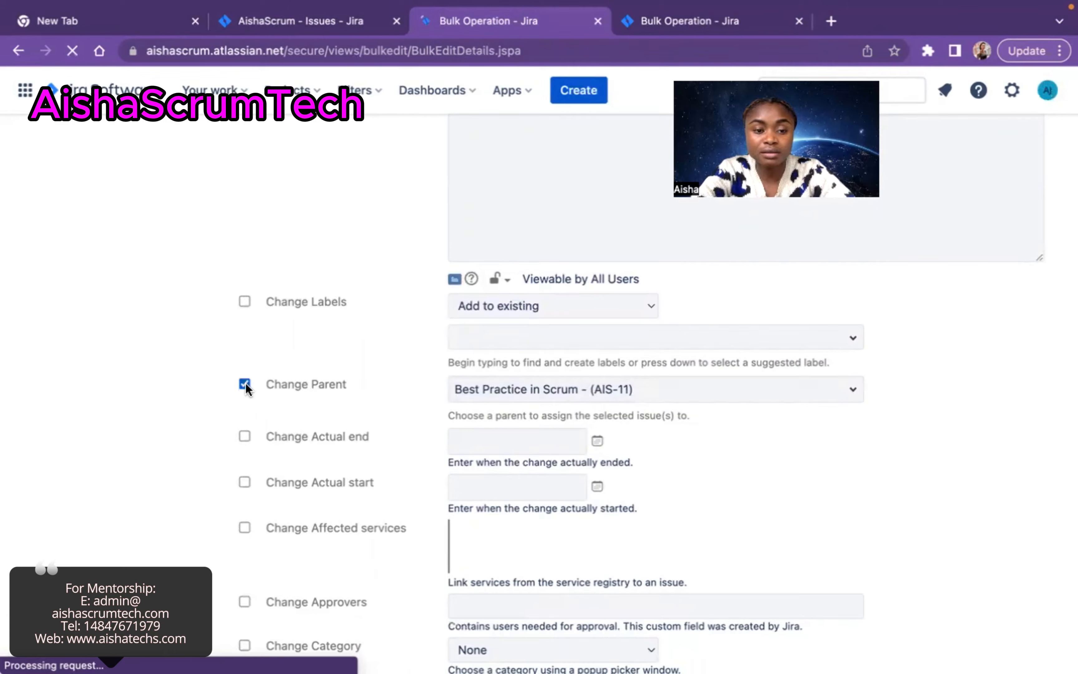
{"action": "left_click", "coordinate": [651, 389]}
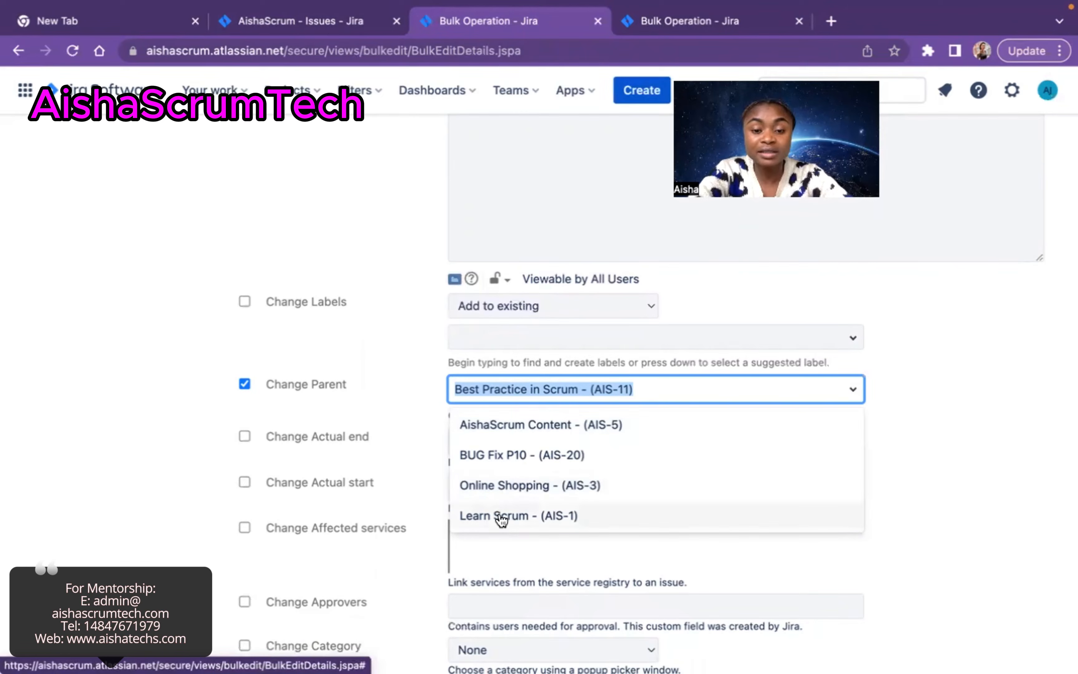
{"action": "left_click", "coordinate": [507, 490]}
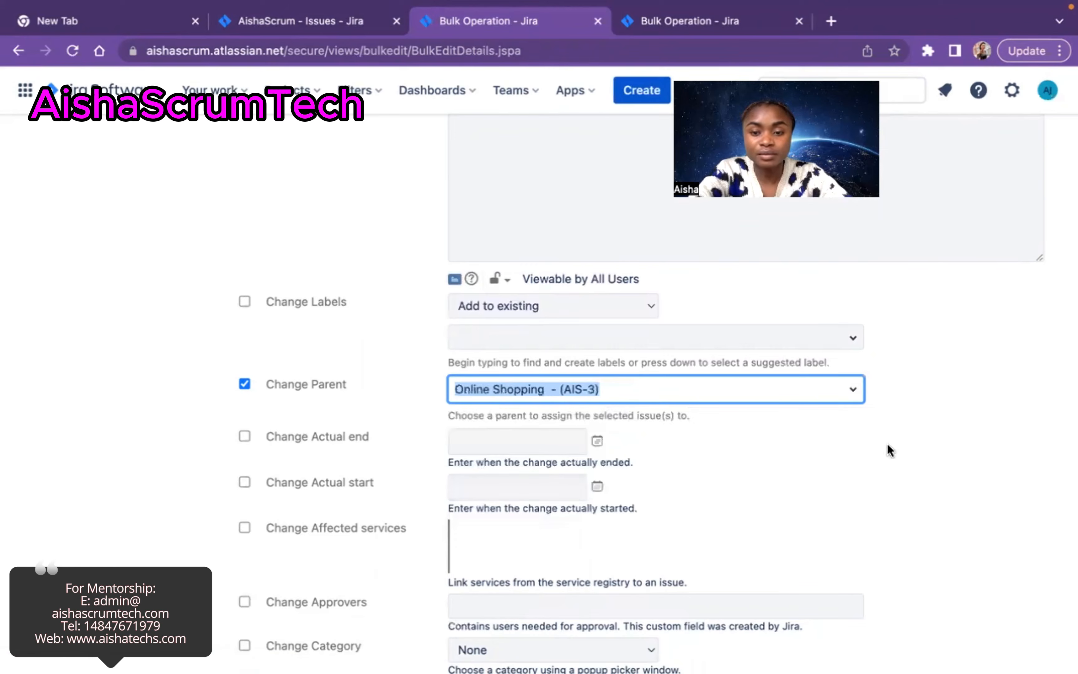
{"action": "left_click", "coordinate": [990, 466]}
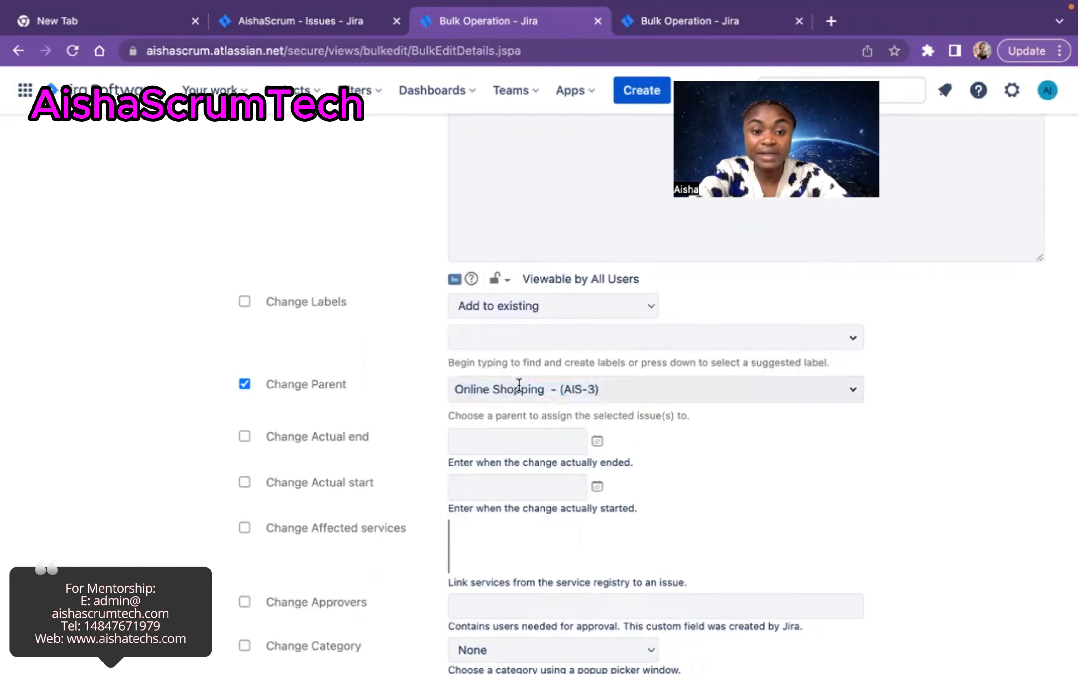
{"action": "scroll", "coordinate": [990, 476], "scroll_direction": "down", "scroll_amount": 15}
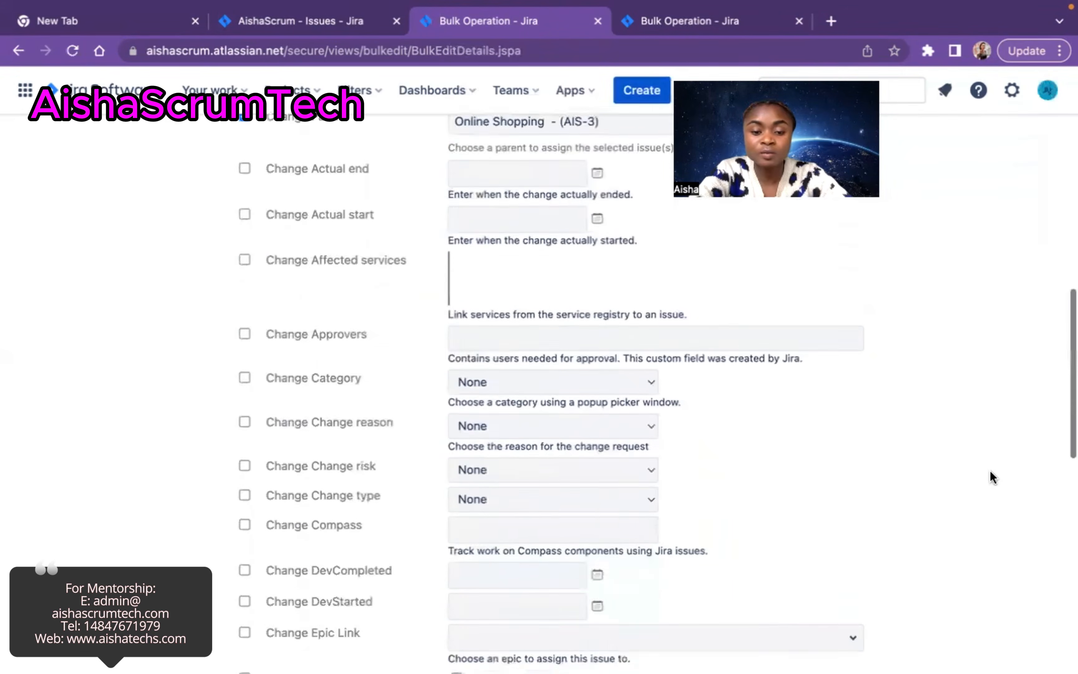
{"action": "scroll", "coordinate": [991, 476], "scroll_direction": "down", "scroll_amount": 8}
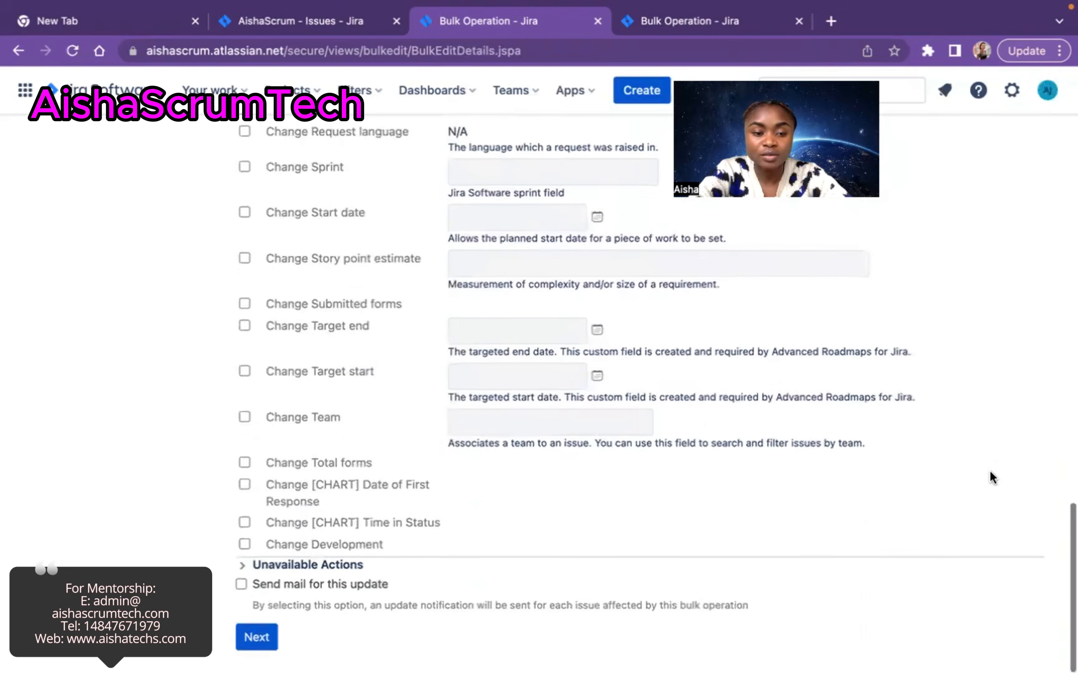
{"action": "left_click", "coordinate": [270, 642]}
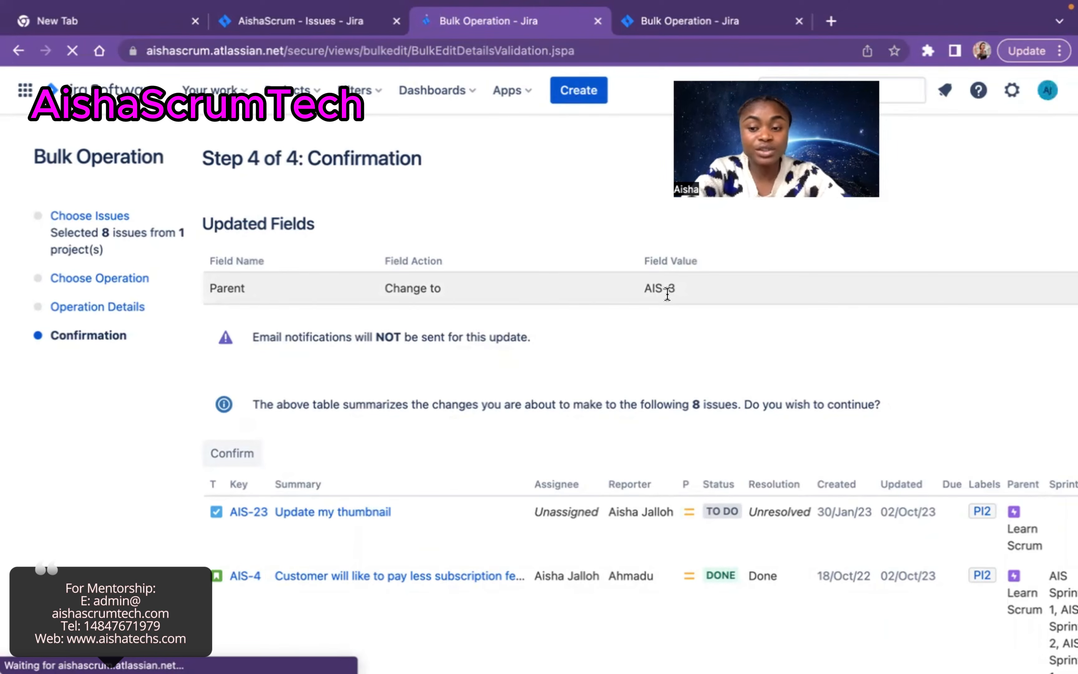
Review the bulk edit summary, checking the updated Parent field and the list of affected issues.
{"action": "scroll", "coordinate": [795, 524], "scroll_direction": "down", "scroll_amount": 3}
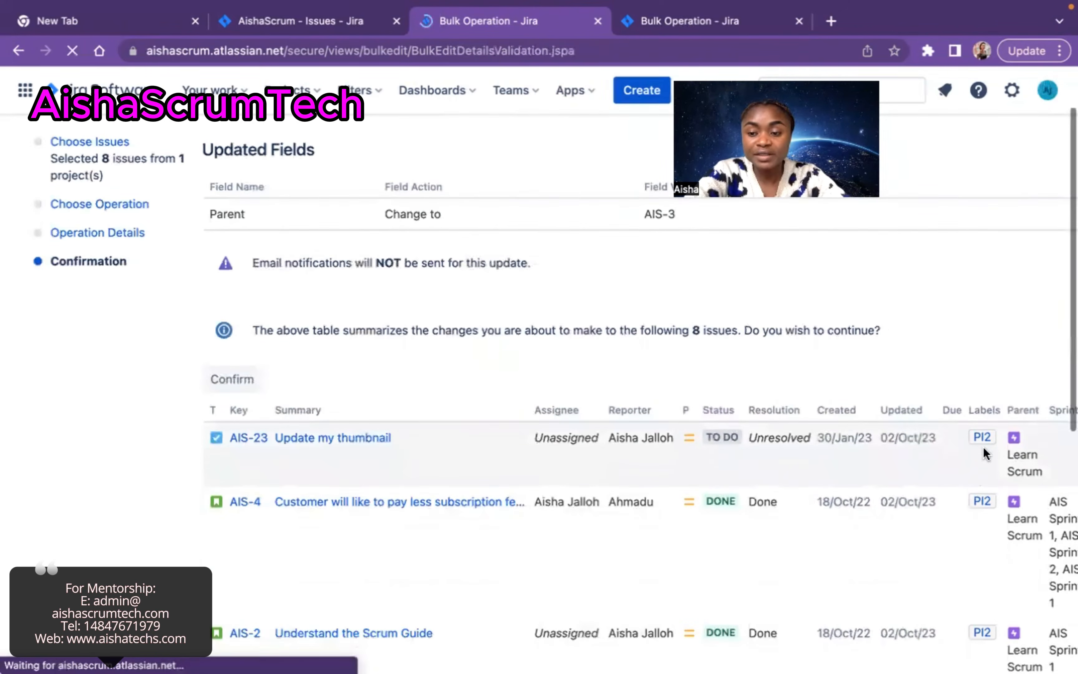
{"action": "scroll", "coordinate": [985, 544], "scroll_direction": "down", "scroll_amount": 1}
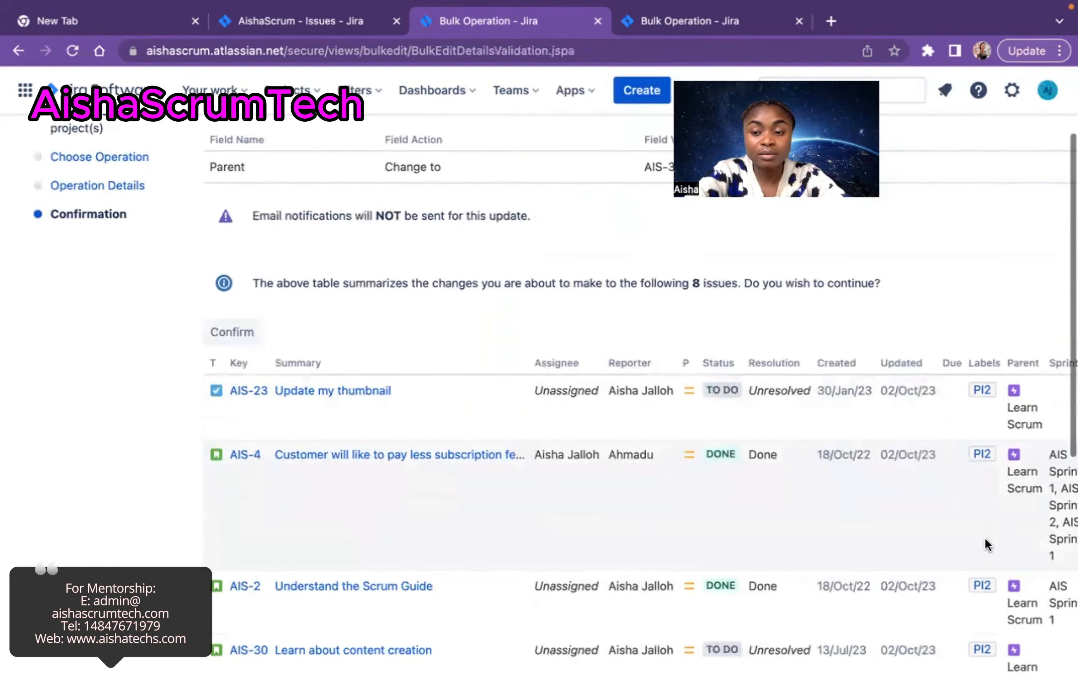
{"action": "scroll", "coordinate": [1065, 582], "scroll_direction": "up", "scroll_amount": 3}
{"action": "scroll", "coordinate": [883, 573], "scroll_direction": "down", "scroll_amount": 5}
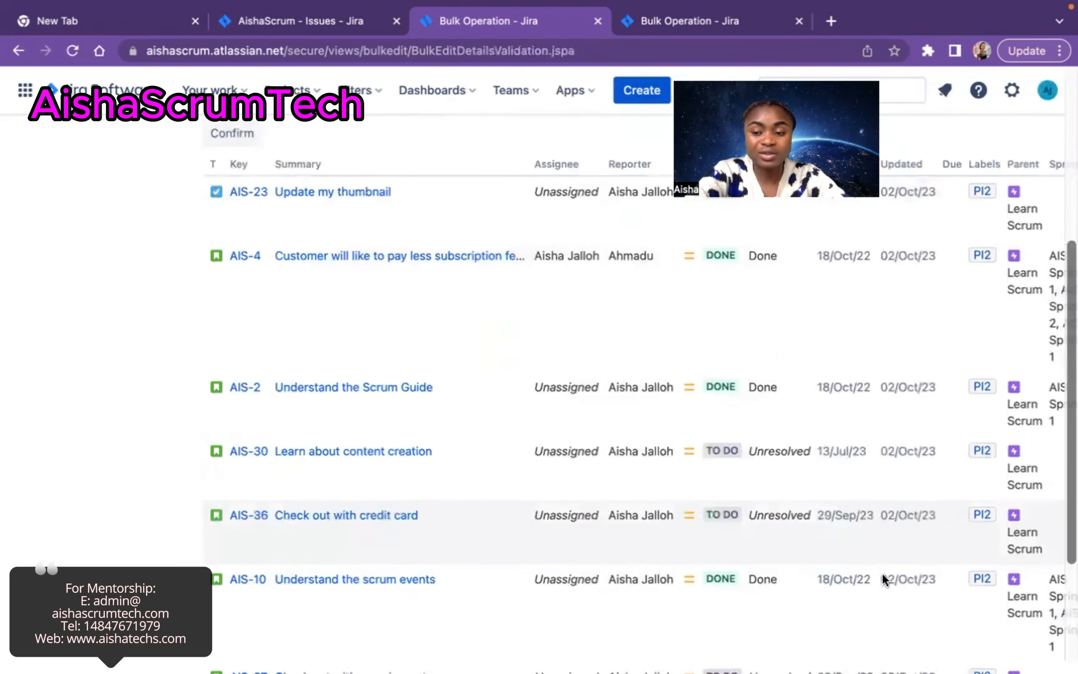
{"action": "scroll", "coordinate": [956, 573], "scroll_direction": "down", "scroll_amount": 2}
{"action": "scroll", "coordinate": [957, 573], "scroll_direction": "up", "scroll_amount": 7}
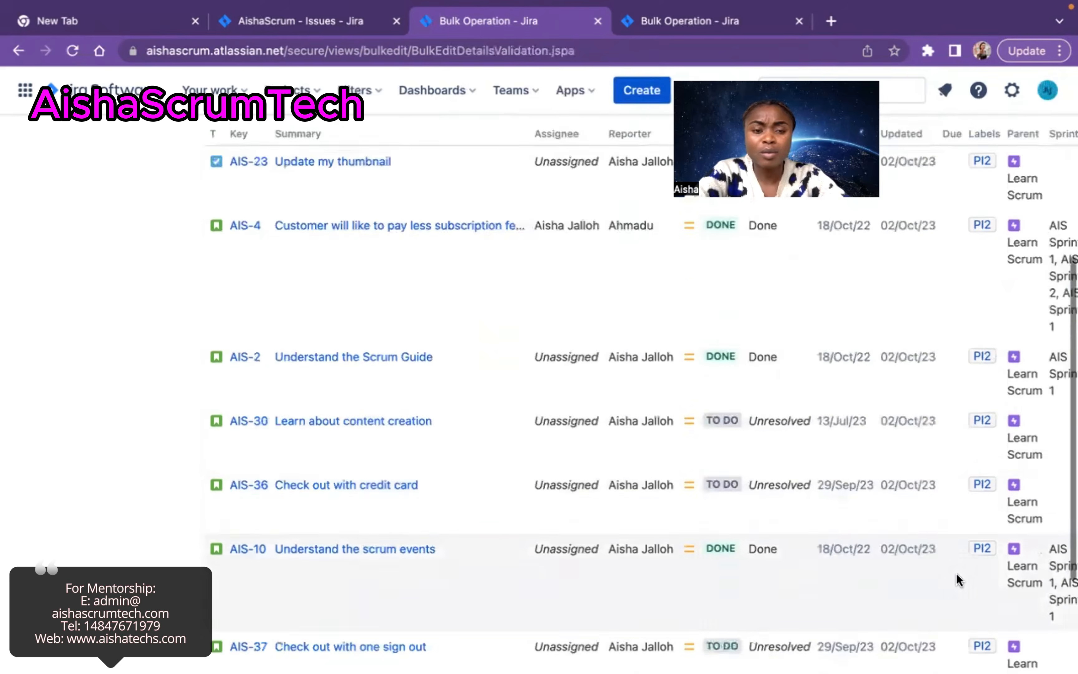
{"action": "scroll", "coordinate": [957, 573], "scroll_direction": "down", "scroll_amount": 3}
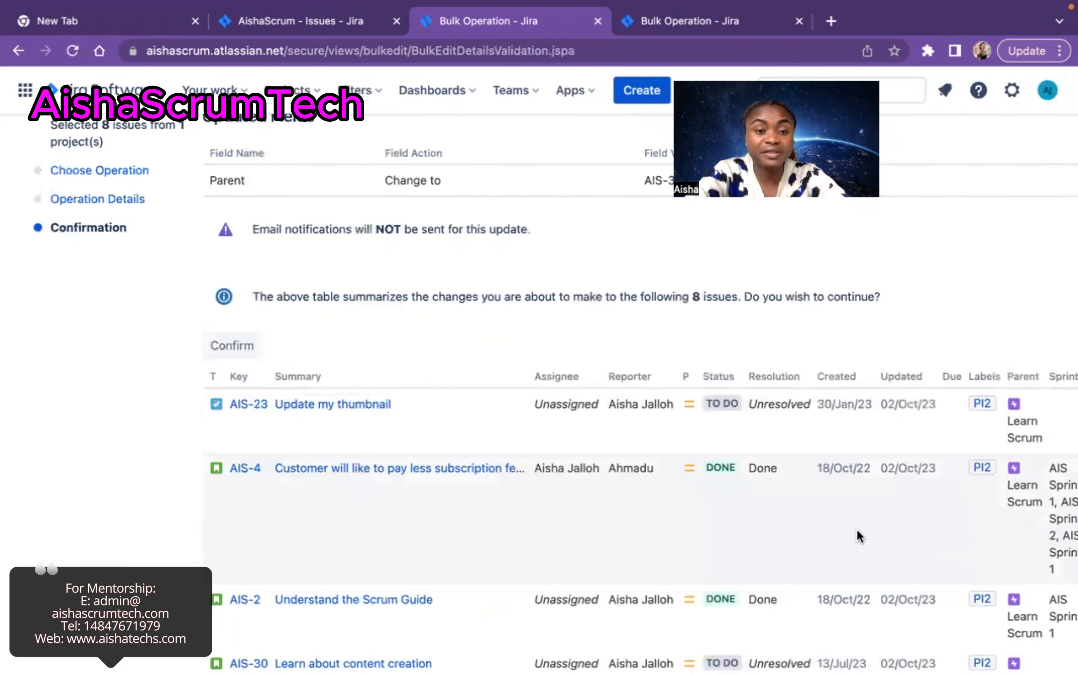
{"action": "scroll", "coordinate": [859, 535], "scroll_direction": "down", "scroll_amount": 6}
{"action": "scroll", "coordinate": [857, 535], "scroll_direction": "up", "scroll_amount": 8}
{"action": "scroll", "coordinate": [857, 534], "scroll_direction": "down", "scroll_amount": 8}
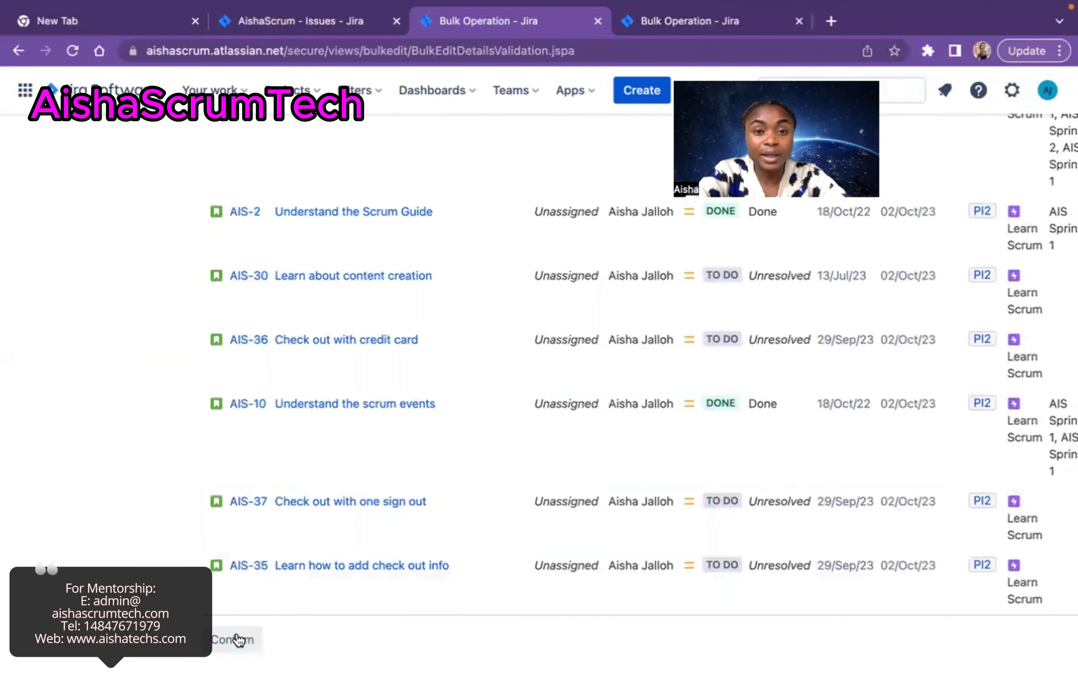
Confirm the bulk edit, let it run to completion, and return to the project's issue list.
{"action": "left_click", "coordinate": [239, 640]}
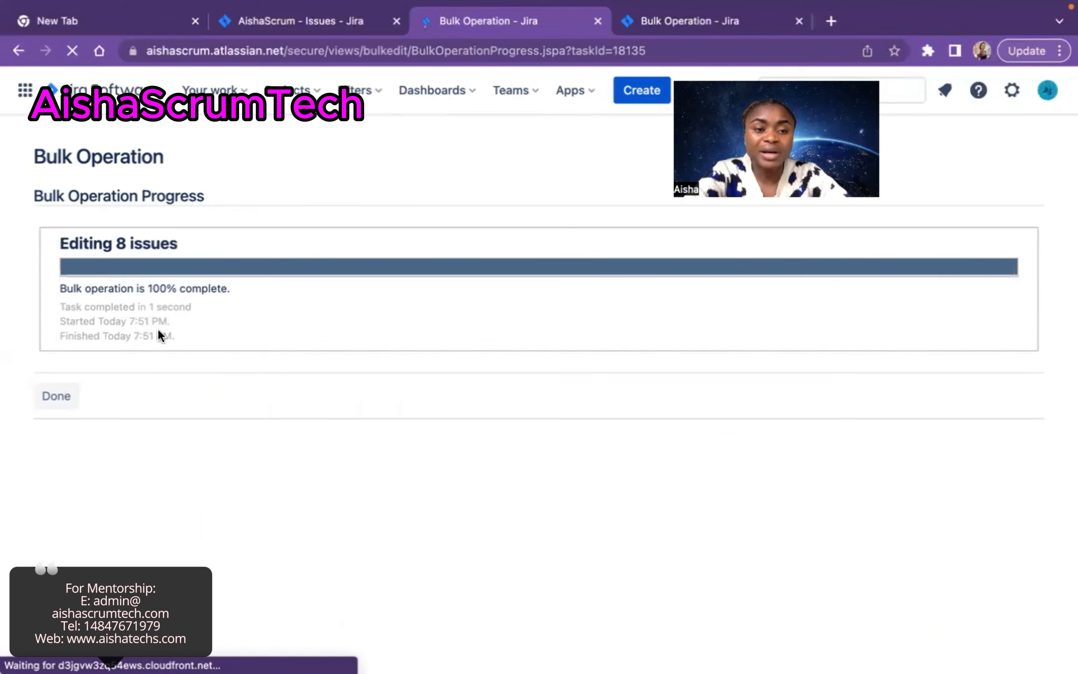
{"action": "left_click", "coordinate": [57, 402]}
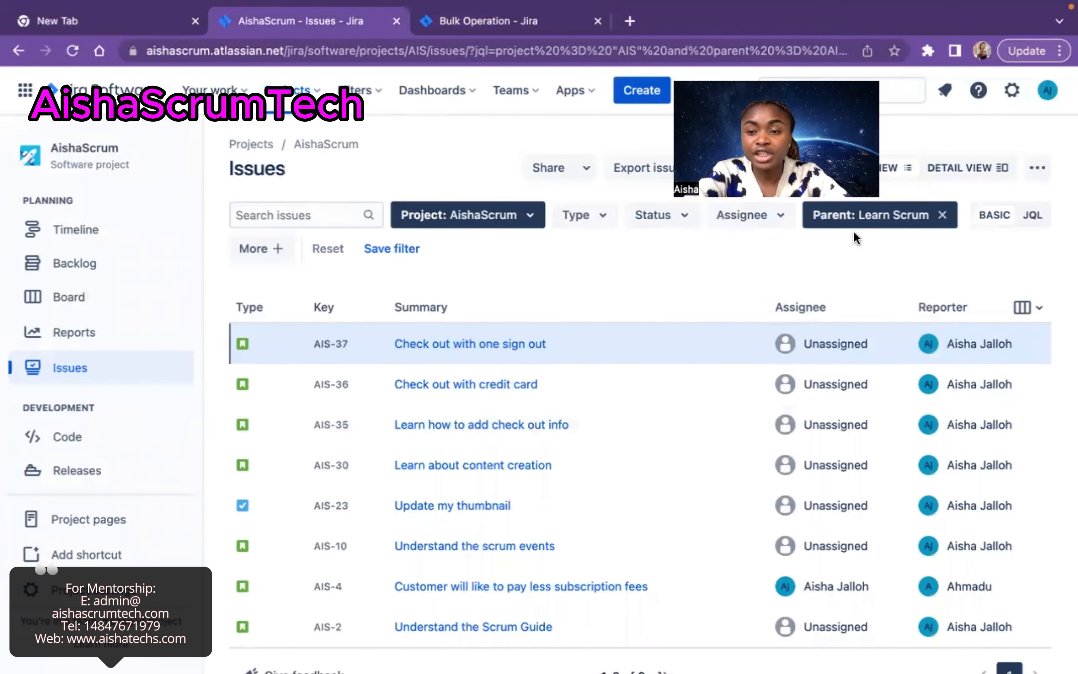
Replace Learn Scrum with Online Shopping (AIS-3) as the parent filter of the issue list.
{"action": "left_click", "coordinate": [922, 219]}
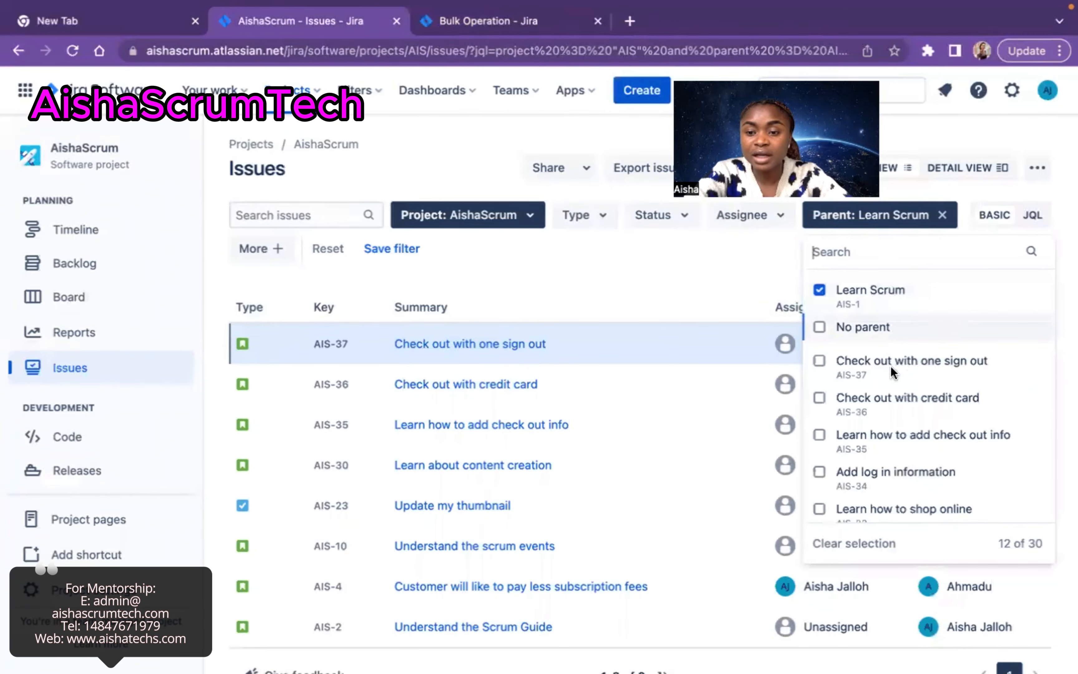
{"action": "left_click", "coordinate": [819, 292]}
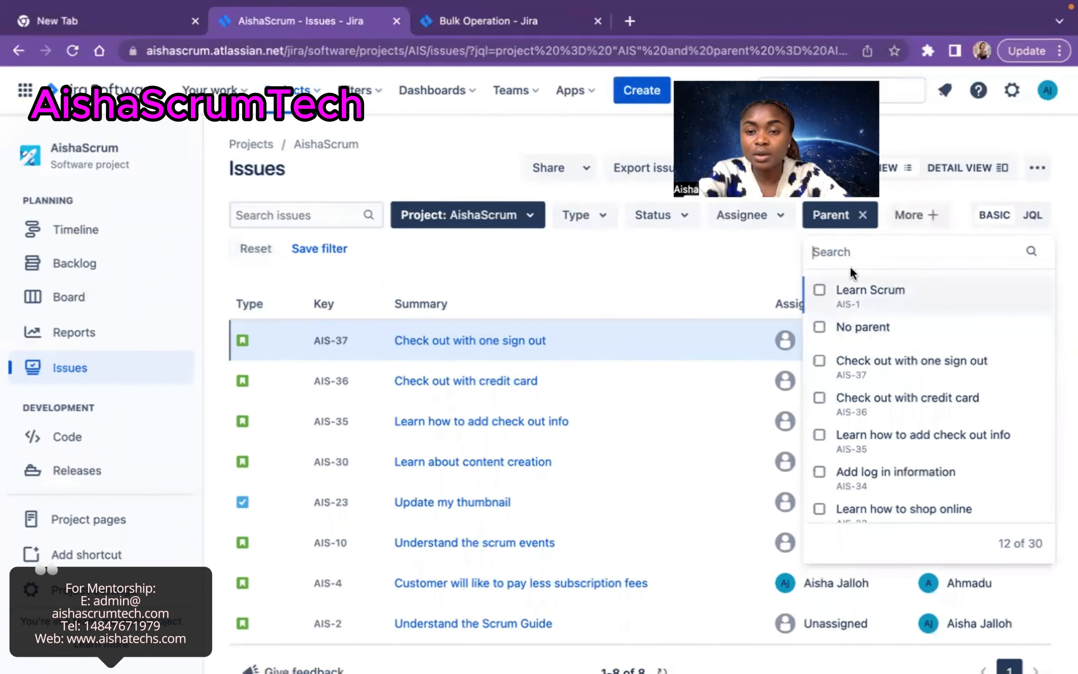
{"action": "left_click", "coordinate": [851, 249]}
{"action": "type", "text": "o"}
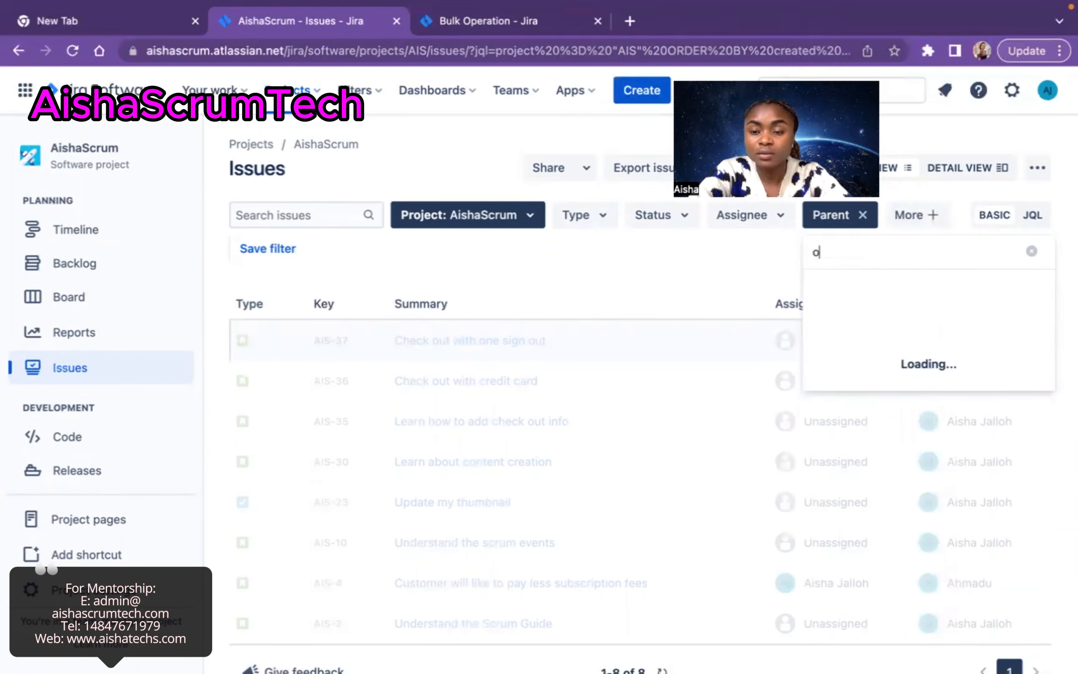
{"action": "type", "text": "nl"}
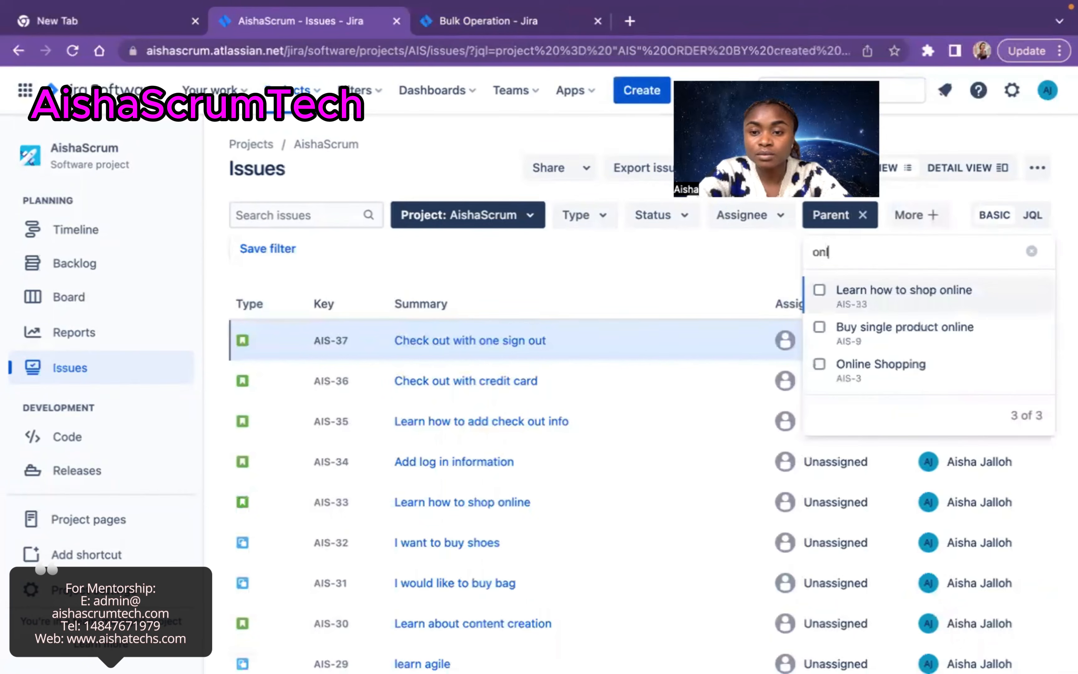
{"action": "left_click", "coordinate": [821, 364]}
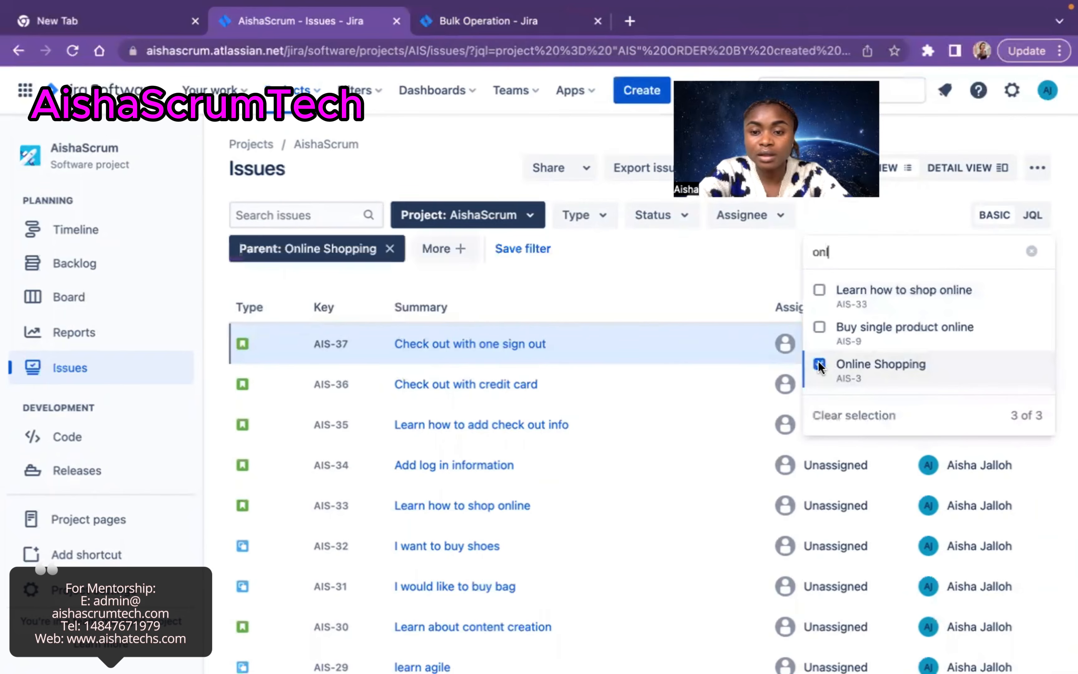
{"action": "left_click", "coordinate": [641, 278]}
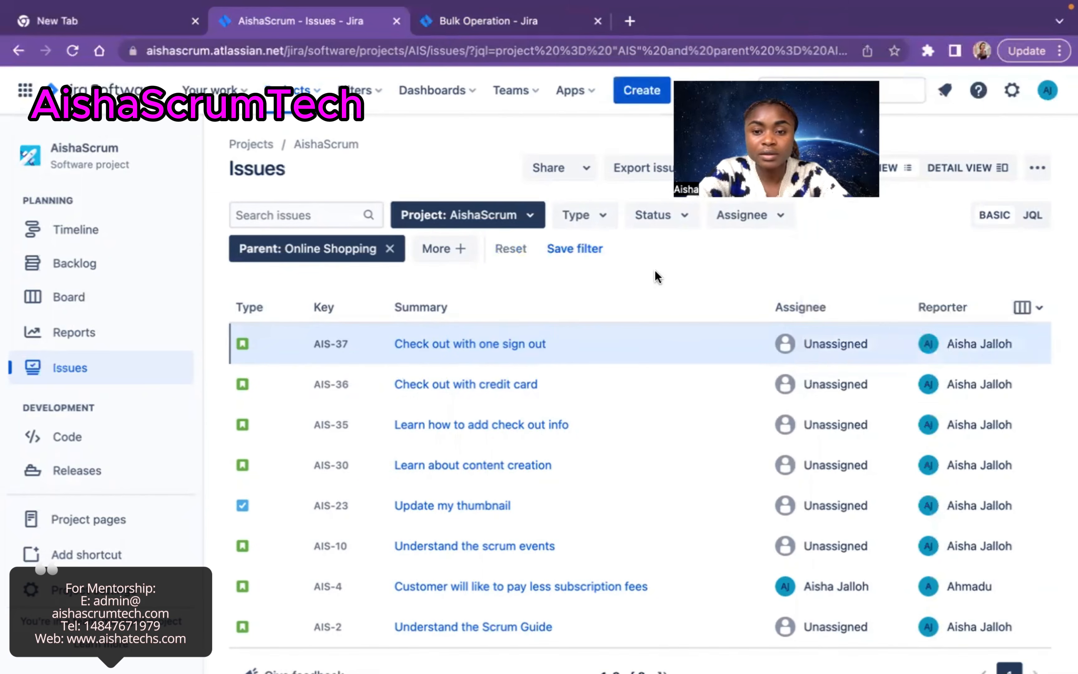
Check the Parent column for every issue in the filtered list.
{"action": "scroll", "coordinate": [698, 389], "scroll_direction": "right", "scroll_amount": 6}
{"action": "scroll", "coordinate": [698, 391], "scroll_direction": "right", "scroll_amount": 5}
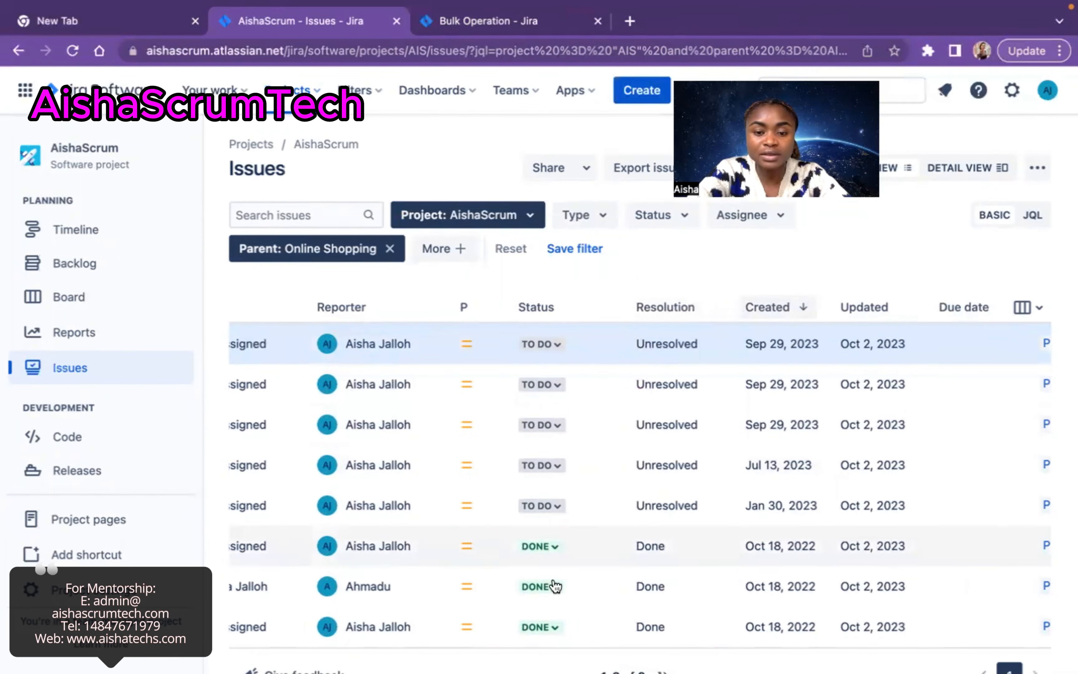
{"action": "scroll", "coordinate": [565, 582], "scroll_direction": "right", "scroll_amount": 7}
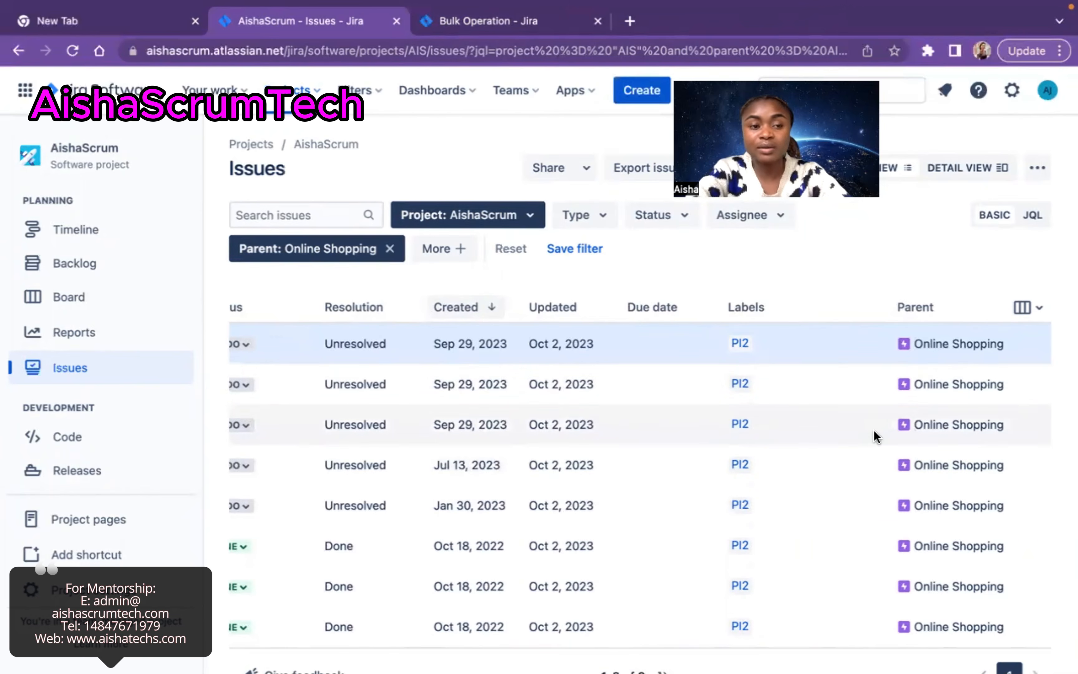
{"action": "scroll", "coordinate": [876, 436], "scroll_direction": "down", "scroll_amount": 1}
{"action": "scroll", "coordinate": [847, 414], "scroll_direction": "up", "scroll_amount": 1}
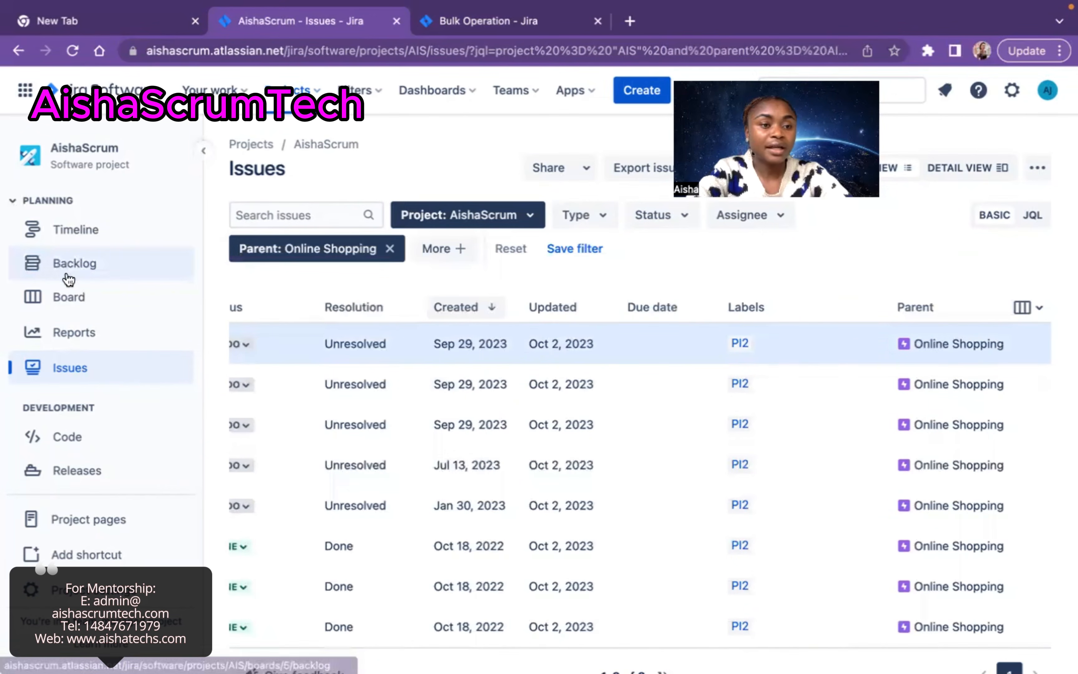
Open the project backlog, reload the page, and check the epic labels on the issues in the Backlog section.
{"action": "left_click", "coordinate": [46, 263]}
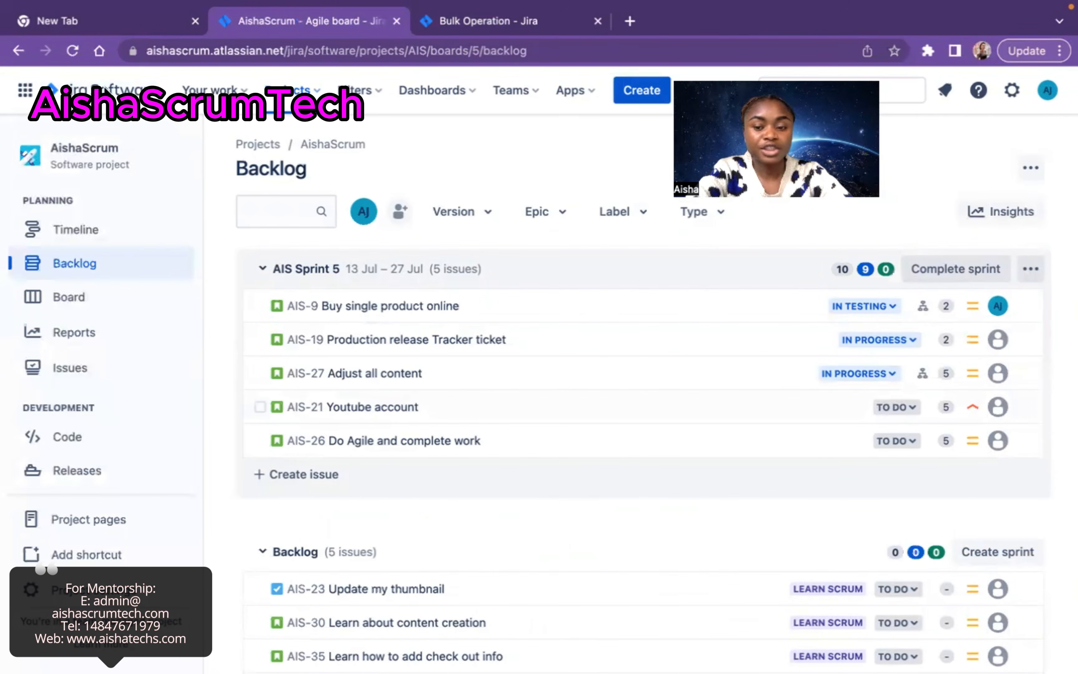
{"action": "left_click", "coordinate": [73, 53]}
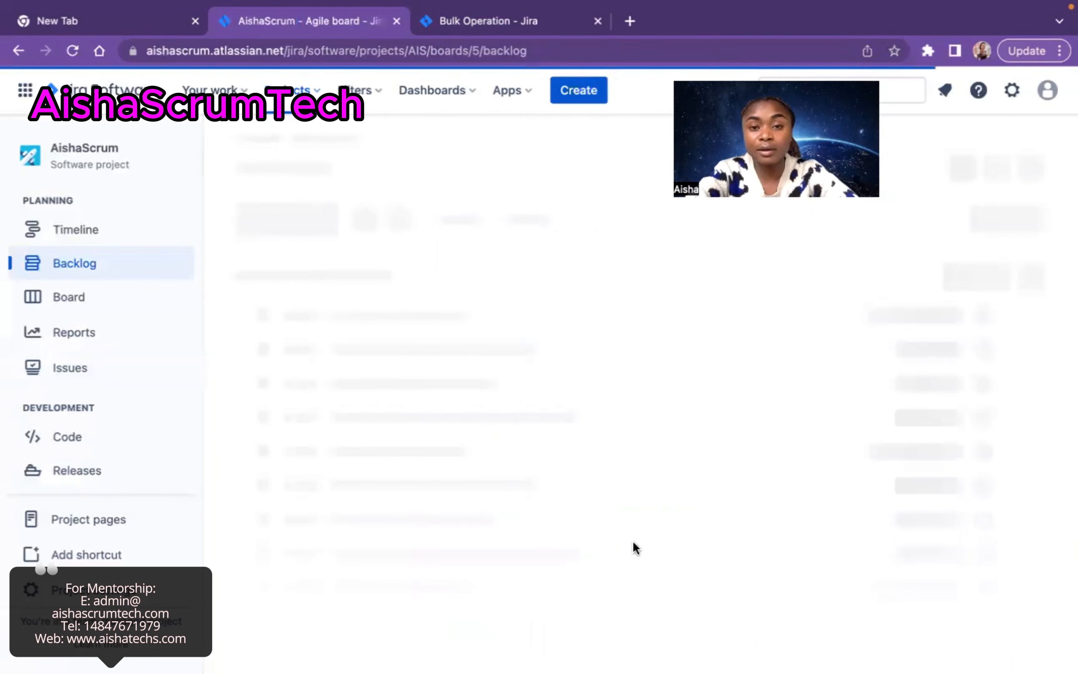
{"action": "scroll", "coordinate": [636, 549], "scroll_direction": "down", "scroll_amount": 3}
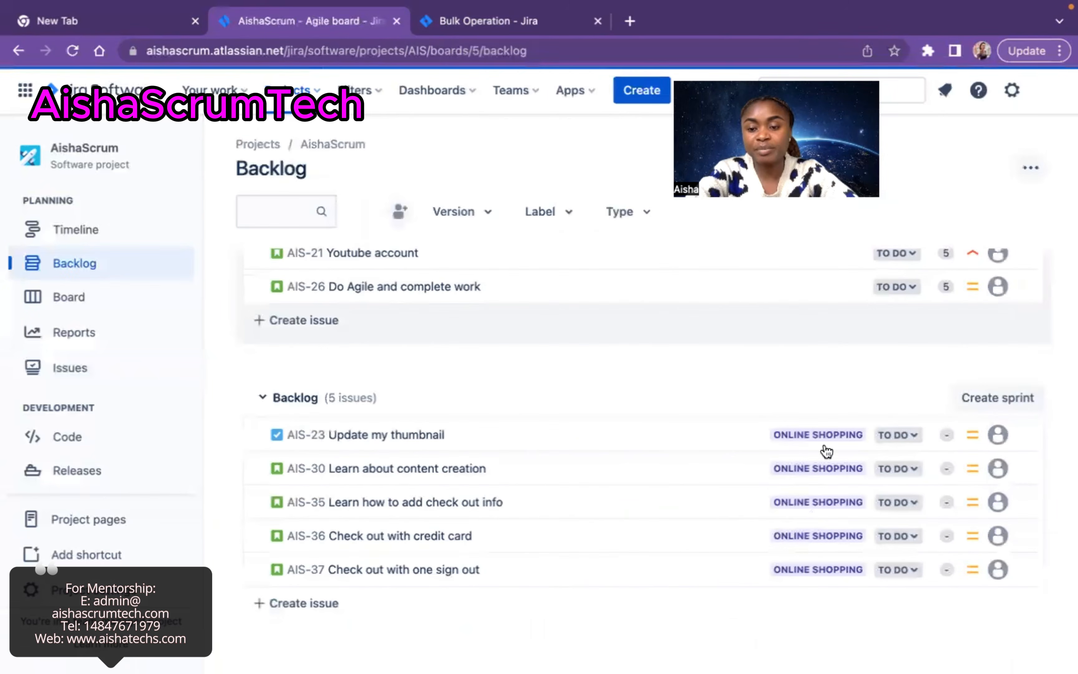